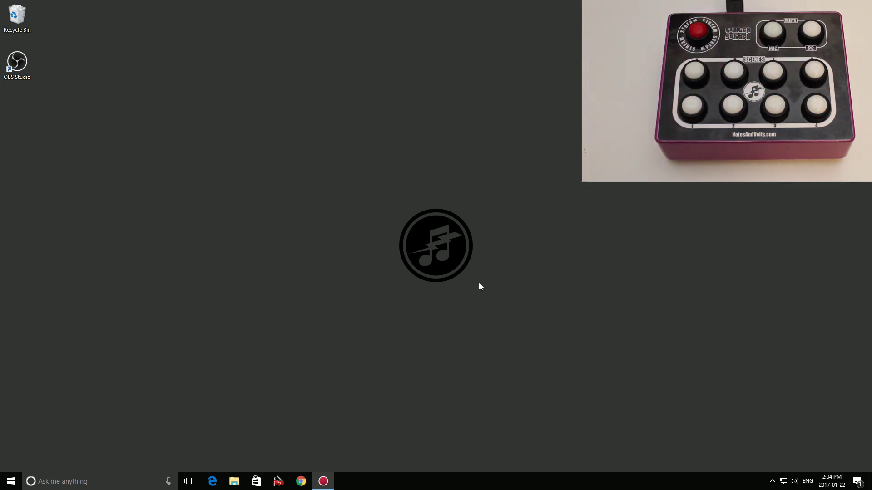
Step: Create a new text document on the desktop under its default name and open it in Notepad
{"action": "right_click", "coordinate": [473, 269]}
{"action": "mouse_move", "coordinate": [519, 361]}
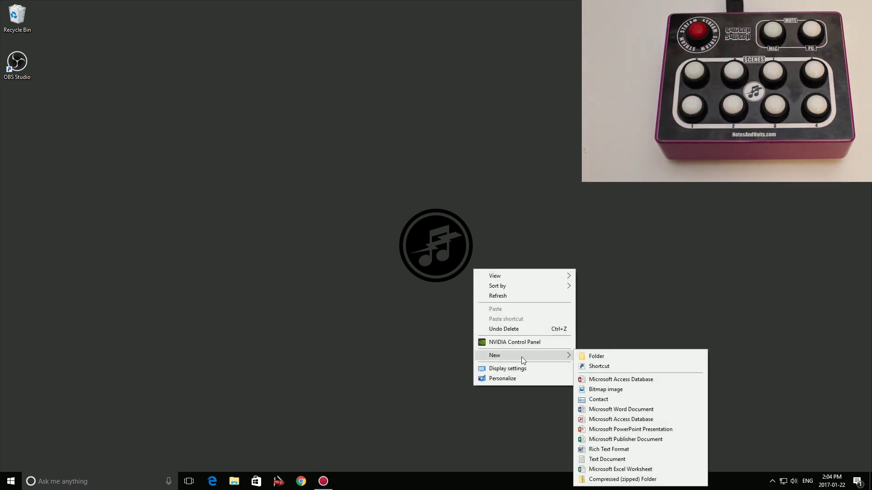
{"action": "left_click", "coordinate": [613, 459]}
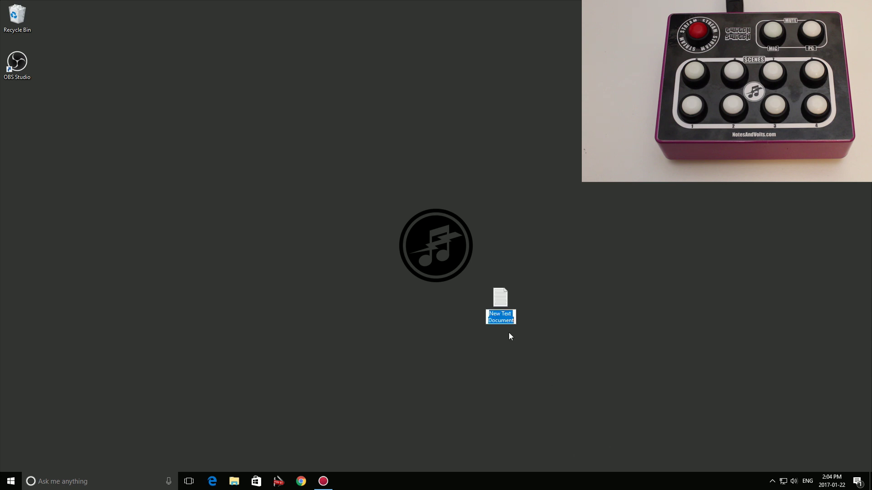
{"action": "double_click", "coordinate": [501, 304]}
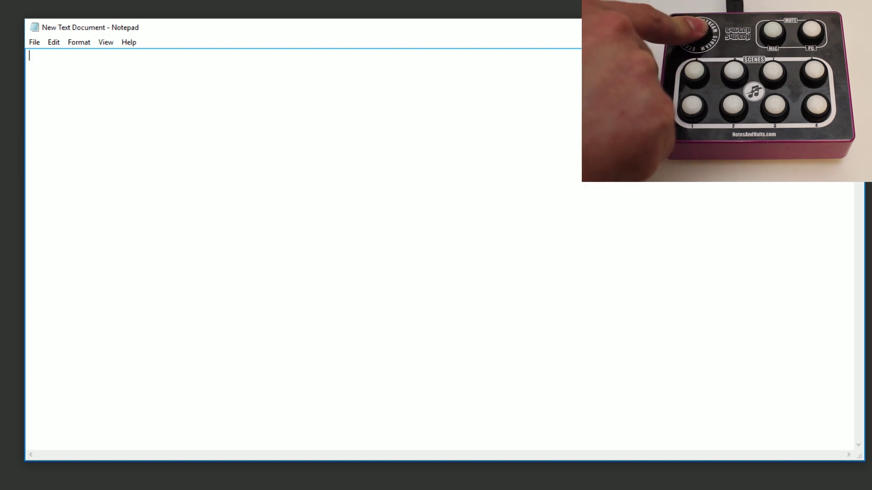
Step: Test all eleven buttons of the controller by entering abcdefghijk in the blank document
{"action": "type", "text": "abc"}
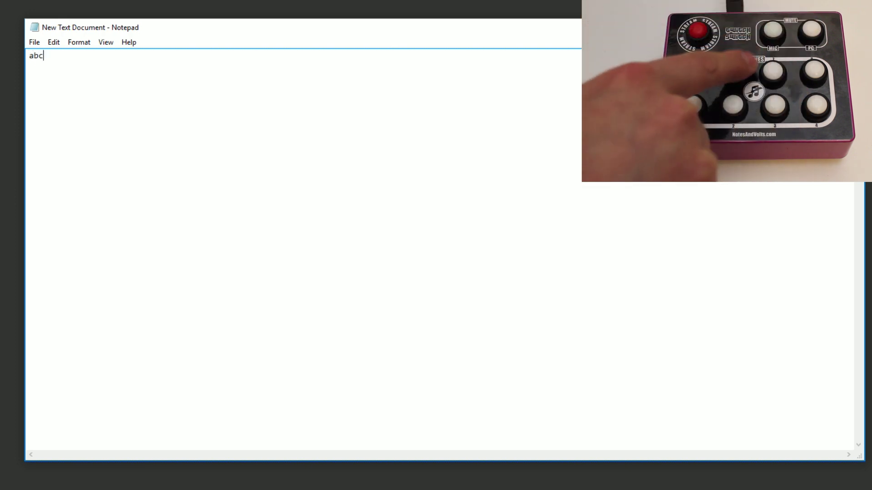
{"action": "type", "text": "def"}
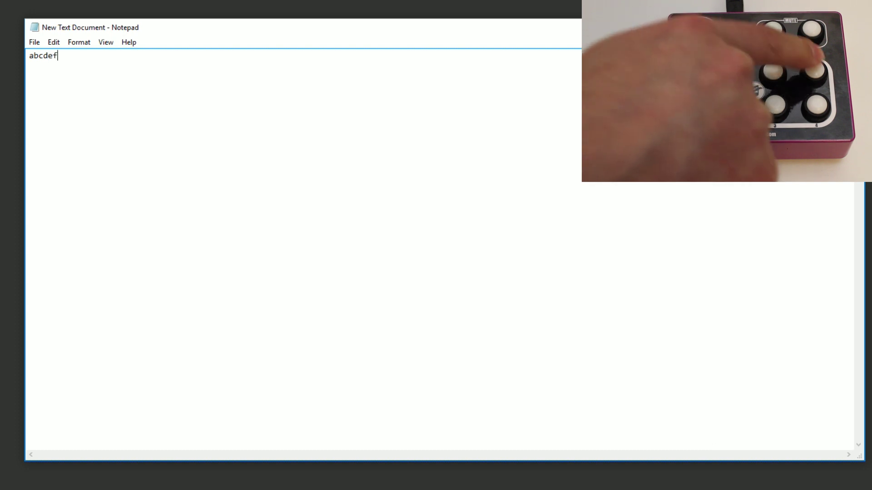
{"action": "type", "text": "gh"}
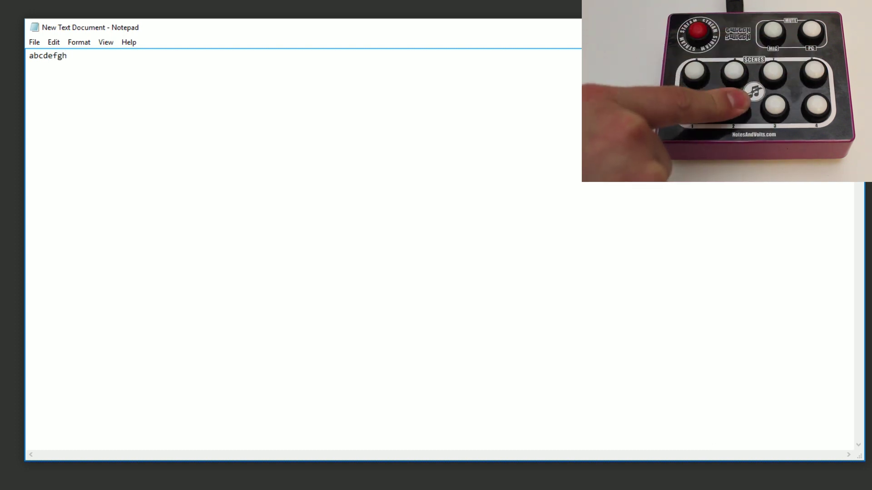
{"action": "type", "text": "ijk"}
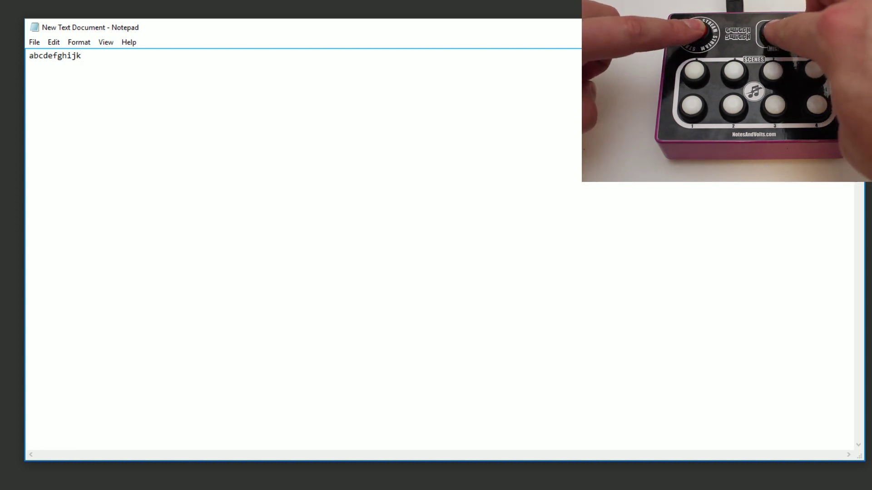
Step: Enter abc and output the KEY EDIT MODE instructions and COMMANDS list, ending at the Select Button to EDIT prompt
{"action": "type", "text": "abc"}
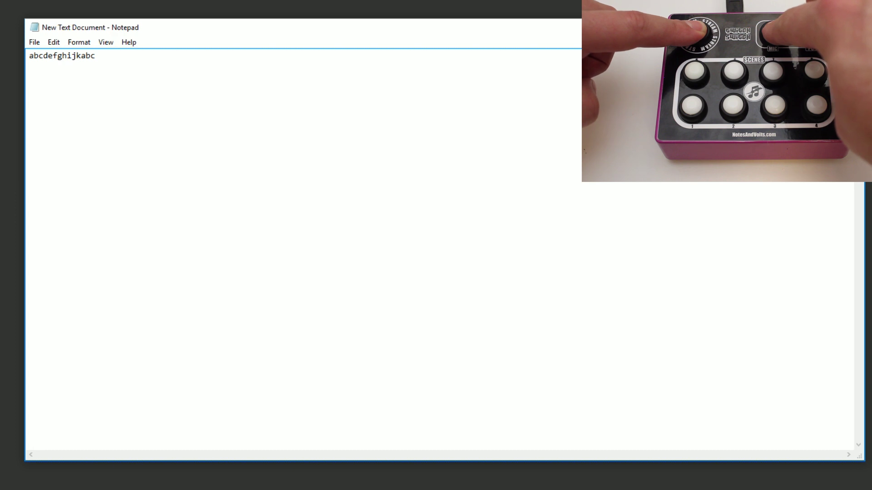
{"action": "type", "text": "  --- KEY EDIT MODE ----------------------------------- PRESS: the 'MIC' or 'PC' key to ESCAPE without saving HOLD: the 'STREAM' key to SAVE changes and EXIT -----------------------------------------------------  --- COMMANDS ----------------------------------------------------------- MODIFIER: (Scene 5 = DN)(Sce"}
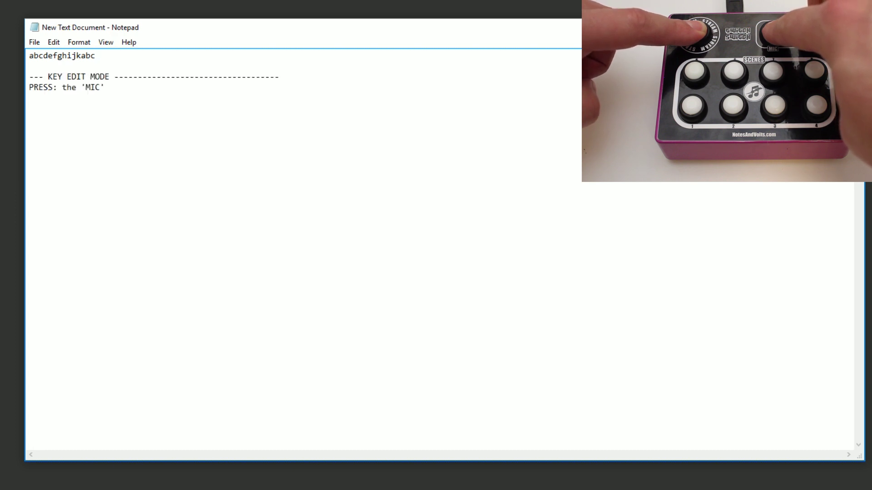
{"action": "type", "text": "ne 6 = UP) KEY TYPE: (Scene 1 = DN)(Scene 2 = UP)(Scene 3 = DN 10)(Scene 4 = UP 10) ------------------------------------------------------------------------  Select Button to EDIT:"}
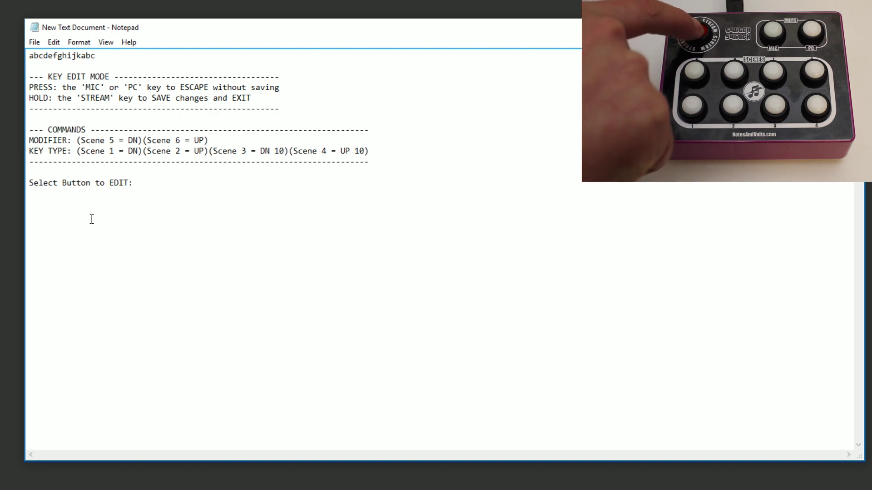
Step: Choose STREAM as the button to edit and output its line with Key = A and Modifier = NONE
{"action": "type", "text": "STREAM"}
{"action": "key", "text": "Return"}
{"action": "key", "text": "Return"}
{"action": "type", "text": "STREAM: Key = A     Modifier = NONE"}
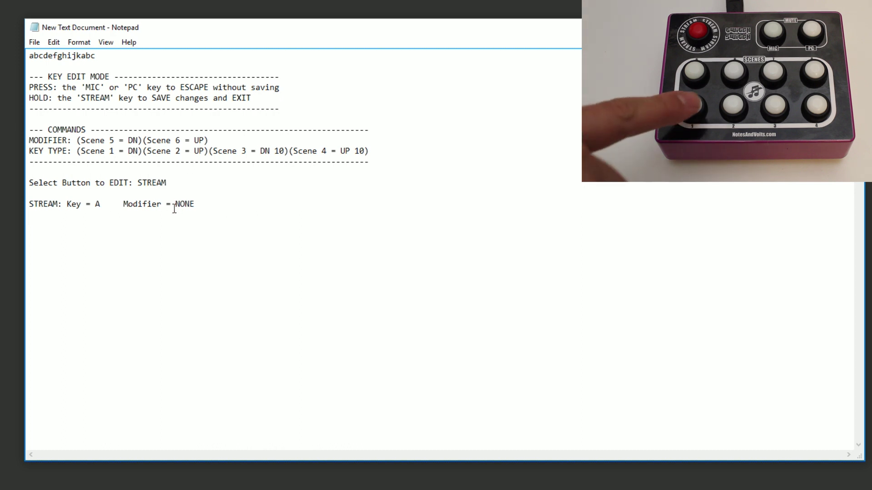
Step: Step the STREAM key up one letter per line from B to J, keeping Modifier = NONE
{"action": "type", "text": "STREAM: Key = B     Modifier = NONE"}
{"action": "key", "text": "Return"}
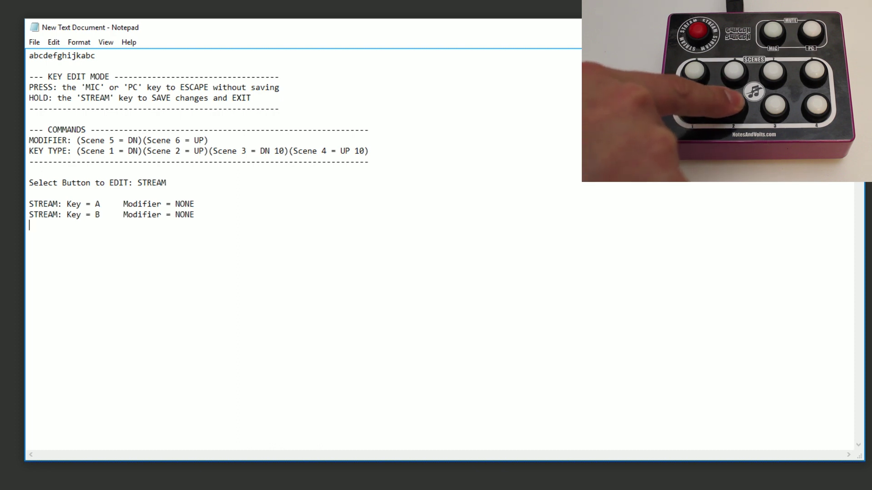
{"action": "type", "text": "STREAM: Key = C     Modifier = NONE"}
{"action": "key", "text": "Return"}
{"action": "type", "text": "STREAM: Key = D     Modifier = NONE"}
{"action": "key", "text": "Return"}
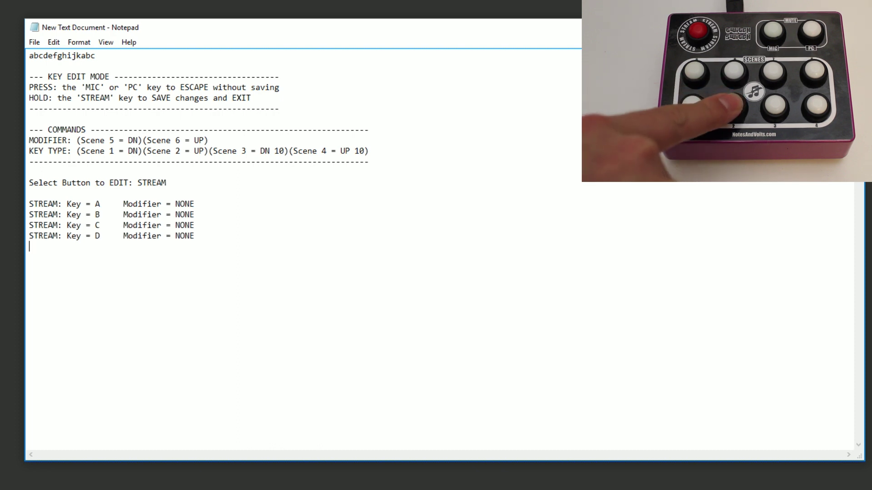
{"action": "type", "text": "STREAM: Key = E     Modifier = NONE"}
{"action": "key", "text": "Return"}
{"action": "type", "text": "STREAM: Key = F     Modifier = NONE"}
{"action": "key", "text": "Return"}
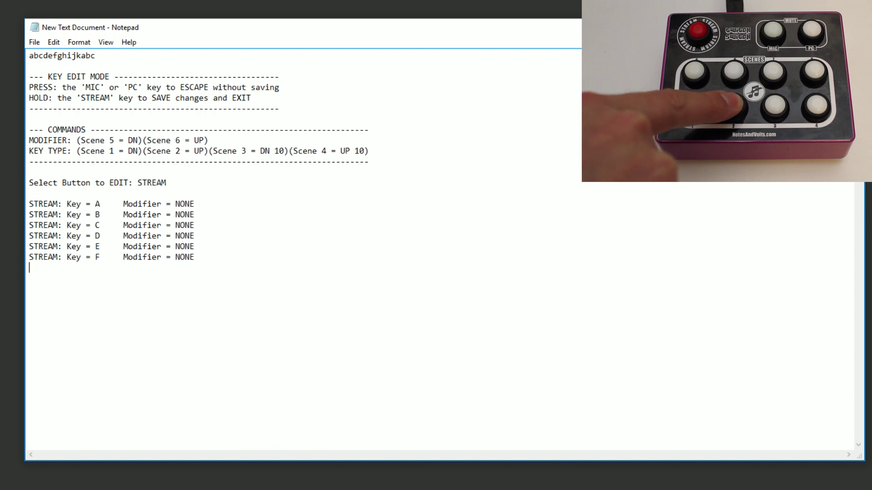
{"action": "type", "text": "STREAM: Key = G     Modifier = NONE"}
{"action": "key", "text": "Return"}
{"action": "type", "text": "STREAM: Key = H     Modifier = NONE "}
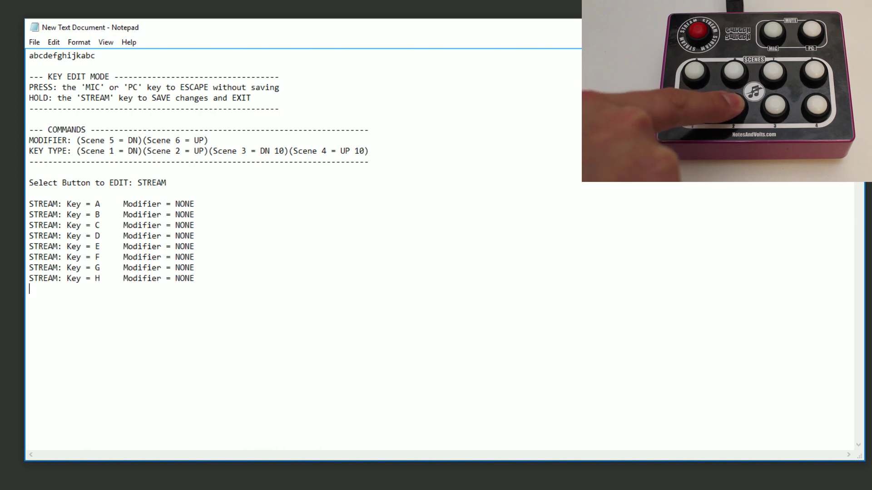
{"action": "type", "text": "STREAM: Key = I     Modifier = NONE"}
{"action": "key", "text": "Return"}
{"action": "type", "text": "STREAM: Key = J     Modifier = NONE "}
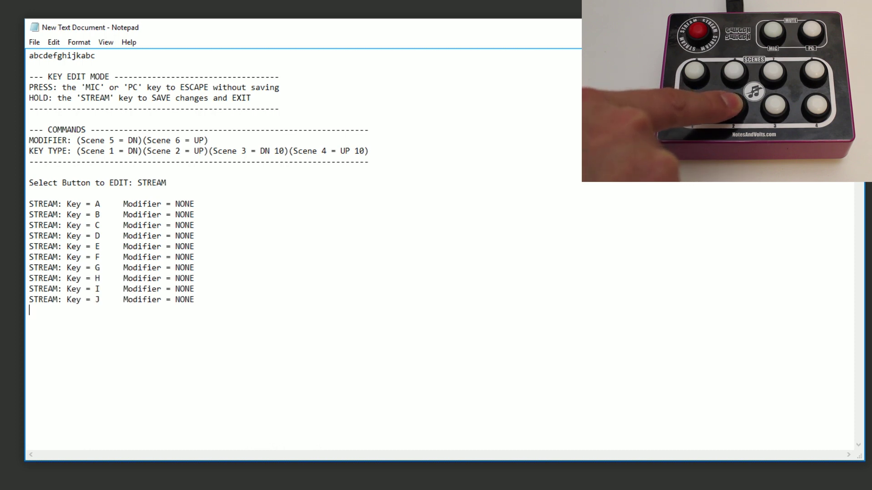
Step: Step the STREAM key back down one letter per line from I to D, with Modifier = NONE
{"action": "type", "text": "STREAM: Key = I     Modifier = NONE"}
{"action": "key", "text": "Return"}
{"action": "type", "text": "STREAM: Key = H     Modifier = NONE"}
{"action": "key", "text": "Return"}
{"action": "type", "text": "STREAM: Key = G     Modifier = NONE"}
{"action": "key", "text": "Return"}
{"action": "type", "text": "STREAM: Key = F     Modifier = NONE"}
{"action": "key", "text": "Return"}
{"action": "type", "text": "STREAM: Key = E     Modifier = NONE"}
{"action": "key", "text": "Return"}
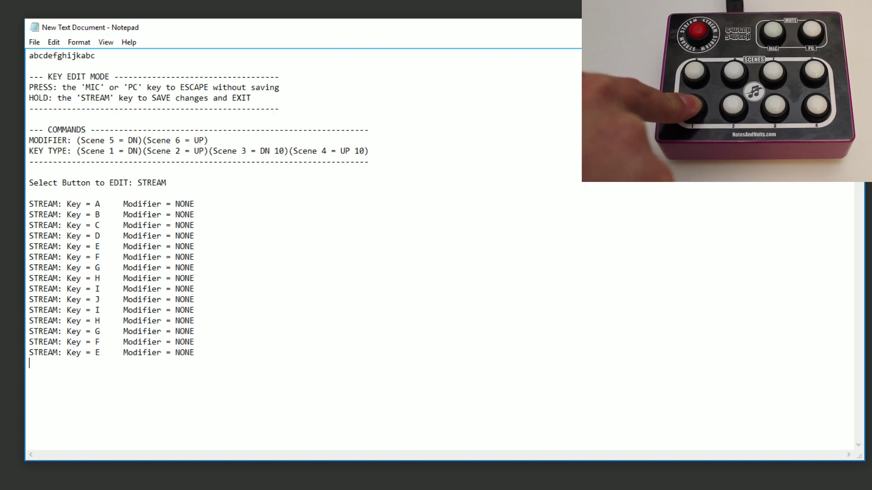
{"action": "type", "text": "STREAM: Key = D     Modifier = NONE"}
{"action": "key", "text": "Return"}
Step: Jump the STREAM key by ten up to N and X, and back down to N and D
{"action": "type", "text": "STREAM: Key = N     Modifier = NONE"}
{"action": "key", "text": "Return"}
{"action": "type", "text": "STREAM: Key = X     Modifier = NONE"}
{"action": "key", "text": "Return"}
{"action": "type", "text": "STREAM: Key = N     Modifier = NONE"}
{"action": "key", "text": "Return"}
{"action": "type", "text": "STREAM: Key = D     Modifier = NONE"}
{"action": "key", "text": "Return"}
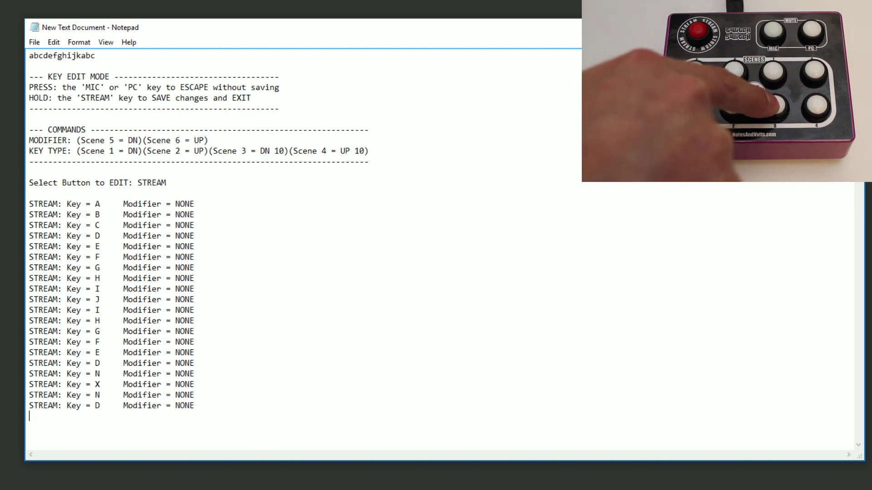
Step: Lower the STREAM key one letter at a time through C to B, with Modifier = NONE
{"action": "type", "text": "STREAM: Key = C     Modifier = NONE"}
{"action": "key", "text": "Return"}
{"action": "type", "text": "STREAM: Key = B     Modifier = NONE"}
{"action": "key", "text": "Return"}
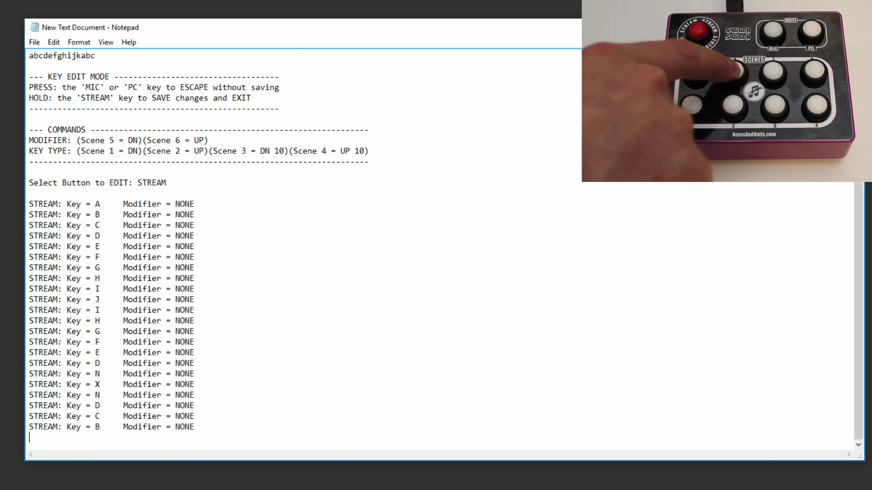
Step: Cycle the STREAM modifier for key B through CTRL, SHIFT, CTRL + SHIFT, ALT, ALT + CTRL, ALT + SHIFT and NONE, one line each
{"action": "type", "text": "STREAM: Key = B     Modifier = CTRL"}
{"action": "key", "text": "Return"}
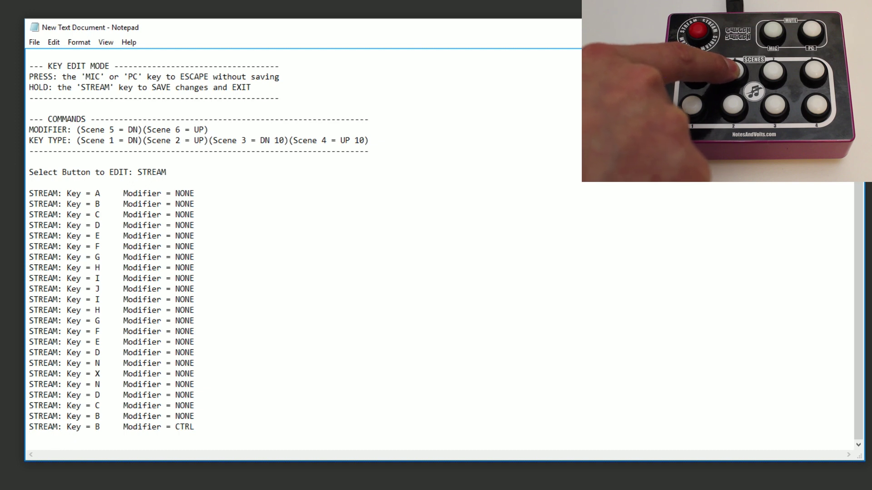
{"action": "type", "text": "STREAM: Key = B     Modifier = SHIFT"}
{"action": "key", "text": "Return"}
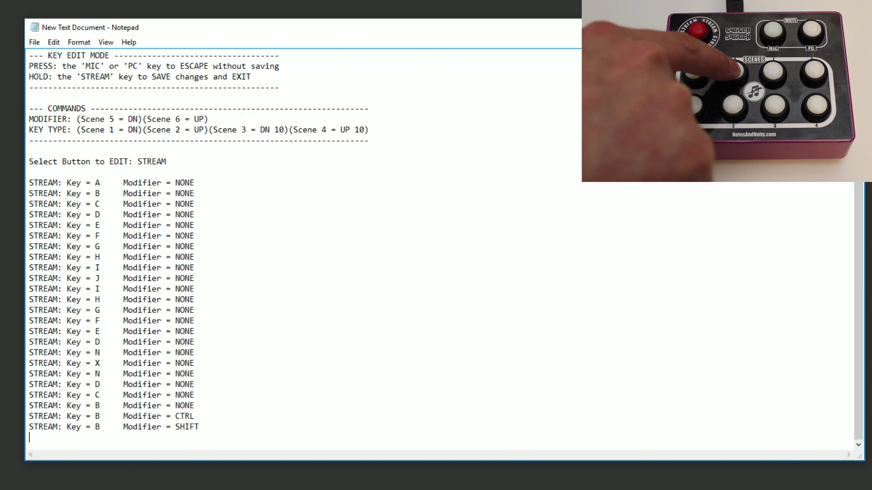
{"action": "type", "text": "STREAM: Key = B     Modifier = CTRL + SHIFT"}
{"action": "key", "text": "Return"}
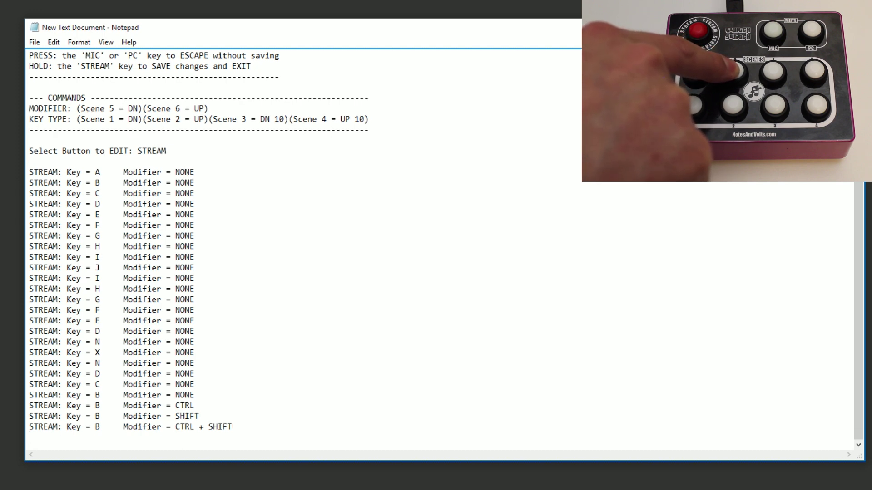
{"action": "type", "text": "STREAM: Key = B     Modifier = ALT"}
{"action": "key", "text": "Return"}
{"action": "type", "text": "STREAM: Key = B     Modifier = ALT + CTRL"}
{"action": "key", "text": "Return"}
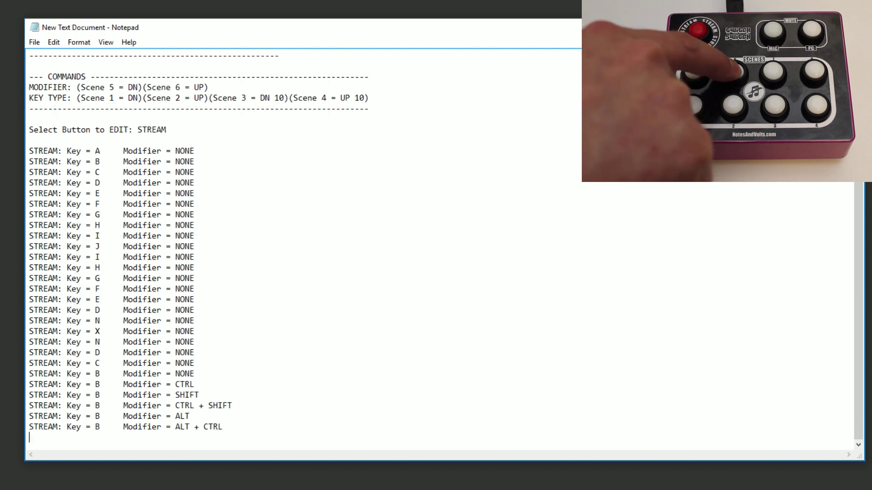
{"action": "type", "text": "STREAM: Key = B     Modifier = ALT + SHIFT"}
{"action": "key", "text": "Return"}
{"action": "type", "text": "STREAM: Key = B     Modifier = NONE"}
{"action": "key", "text": "Return"}
Step: Repeat the full modifier cycle for STREAM key B from CTRL through ALT + SHIFT, ending on NONE
{"action": "type", "text": "STREAM: Key = B     Modifier = CTRL"}
{"action": "key", "text": "Return"}
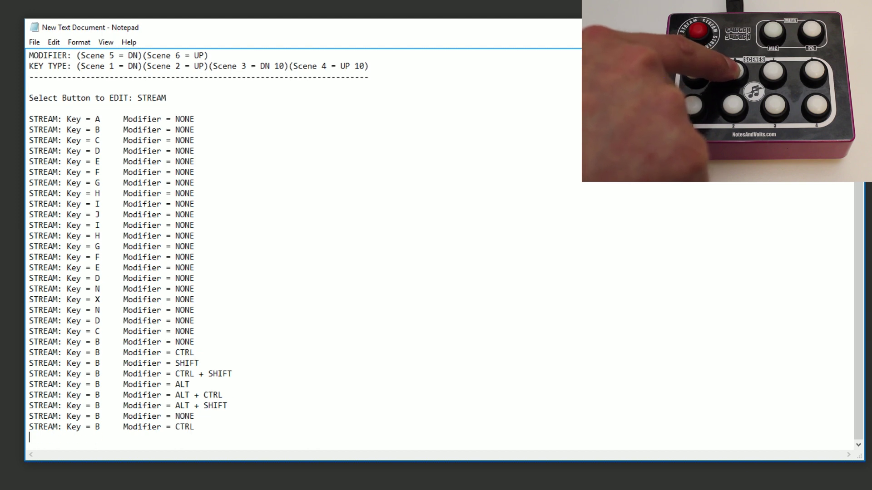
{"action": "type", "text": "STREAM: Key = B     Modifier = SHIFT"}
{"action": "key", "text": "Return"}
{"action": "type", "text": "STREAM: Key = B     Modifier = CTRL + SHIFT"}
{"action": "key", "text": "Return"}
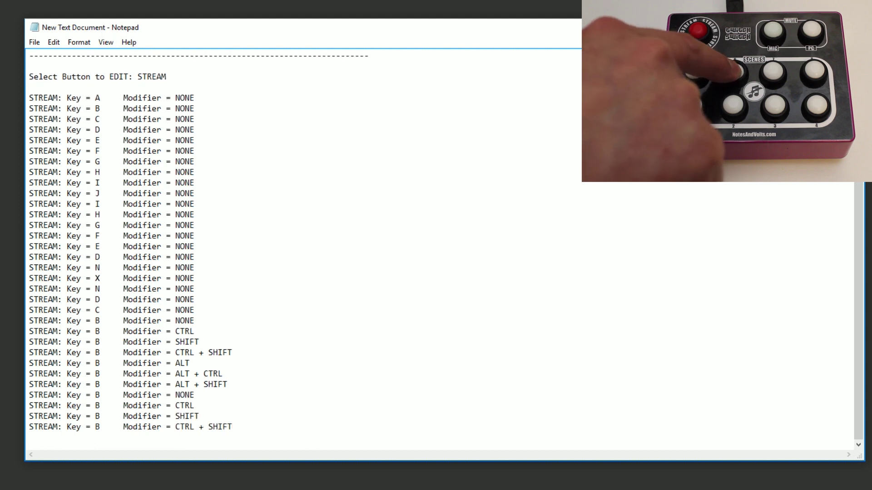
{"action": "type", "text": "STREAM: Key = B     Modifier = ALT"}
{"action": "key", "text": "Return"}
{"action": "type", "text": "STREAM: Key = B     Modifier = ALT + CTRL"}
{"action": "key", "text": "Return"}
{"action": "type", "text": "STREAM: Key = B     Modifier = ALT + SHIFT"}
{"action": "key", "text": "Return"}
{"action": "type", "text": "STREAM: Key = B     Modifier = NONE"}
{"action": "key", "text": "Return"}
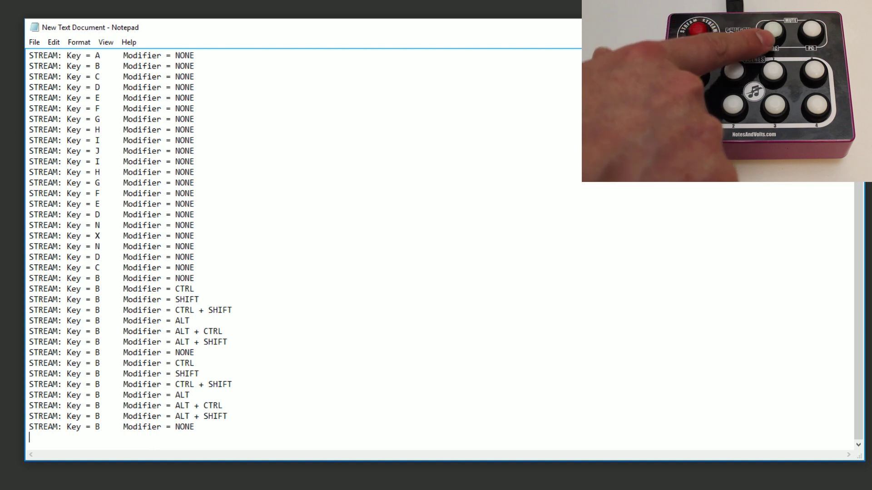
Step: Leave key edit mode without saving, outputting "ESCAPE - Changes NOT SAVED" and "GOODBYE!" on separate lines
{"action": "key", "text": "Return"}
{"action": "type", "text": "ESCAPE - Changes NOT SAVED"}
{"action": "key", "text": "Return"}
{"action": "type", "text": "GOODBYE!"}
{"action": "key", "text": "Return"}
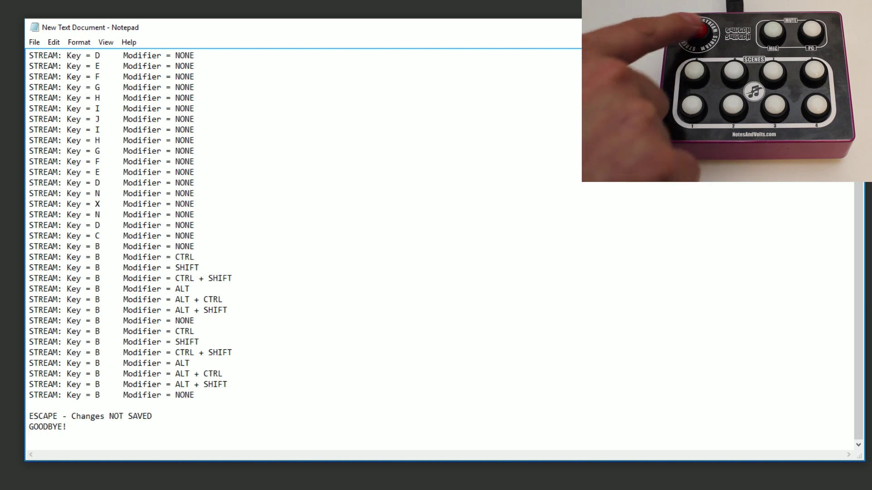
Step: Test the STREAM button with aaaa, and enter abc to bring up the KEY EDIT MODE instructions and COMMANDS list again
{"action": "type", "text": "aaaa"}
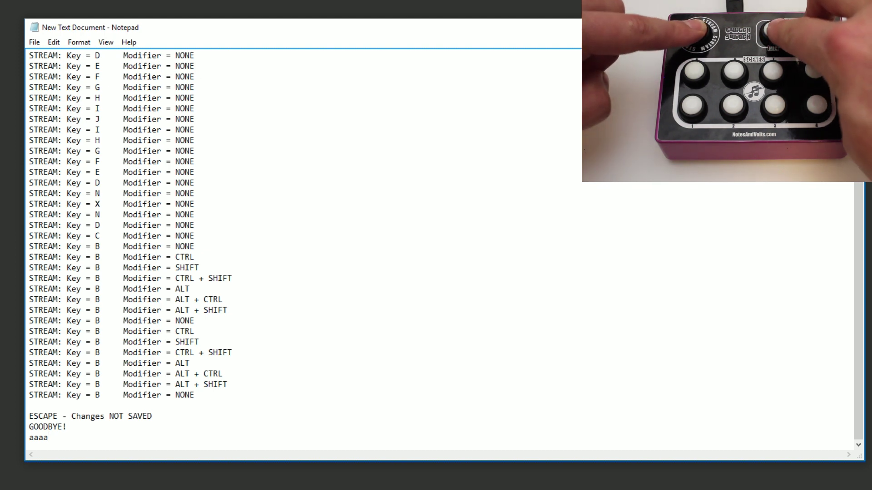
{"action": "type", "text": "abc"}
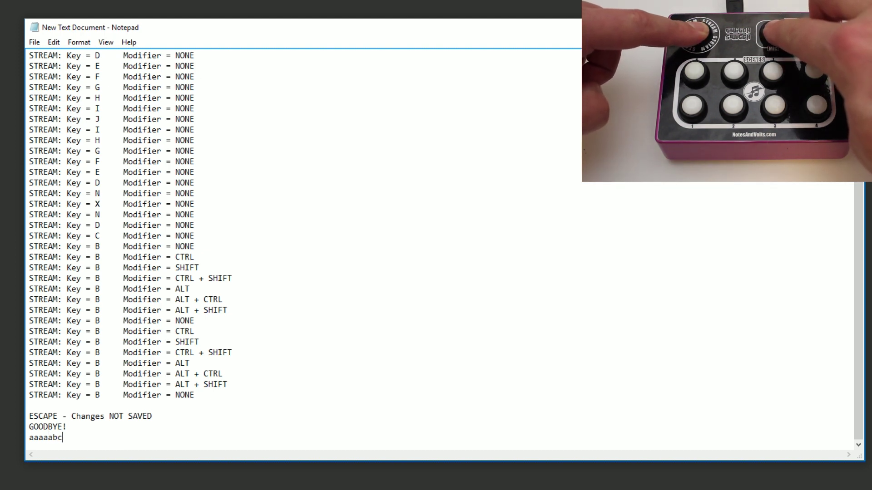
{"action": "key", "text": "Return"}
{"action": "key", "text": "Return"}
{"action": "type", "text": "--- KEY EDIT MODE -----------------------------------"}
{"action": "key", "text": "Return"}
{"action": "type", "text": "PRESS: the 'MIC' or 'PC' key to ESCAPE without saving"}
{"action": "key", "text": "Return"}
{"action": "type", "text": "HOLD: the 'STREAM' key to SAVE changes and EXIT -----------------------------------------------------  --- COMMANDS ----------------------------------------------------------- MODIFIER: (Scene 5 = DN)(Scene 6 = UP) KEY TYPE: (Scene 1 = DN)(Scene 2 = UP)(Scene 3 = DN 10)(Scene 4 = UP 10) ------------------------------------------------------------------------  Select Button to EDIT:"}
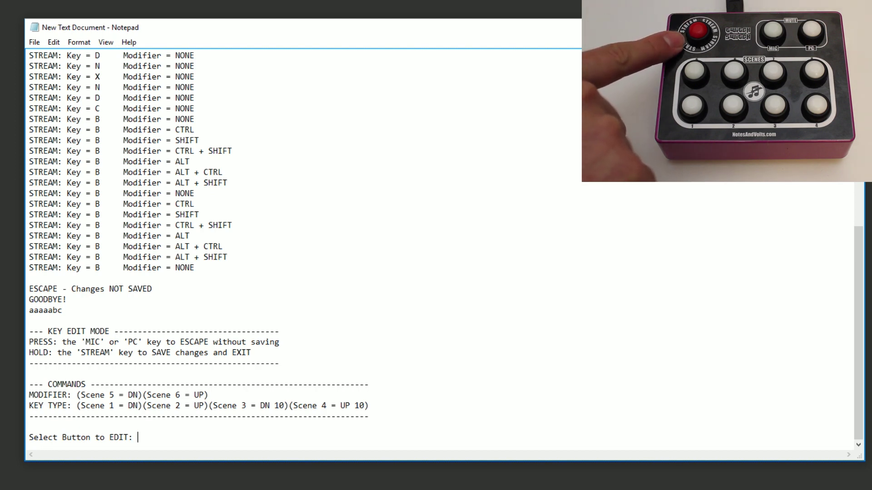
Step: Select STREAM with key A, step its modifier through CTRL and SHIFT to CTRL + SHIFT, and save the changes
{"action": "type", "text": "STREAM  STREAM: Key = A     Modifier = NONE"}
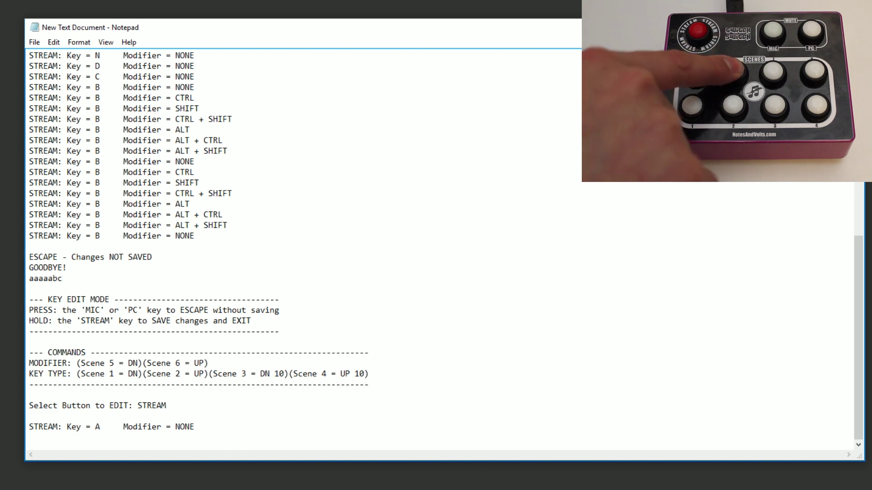
{"action": "type", "text": "STREAM: Key = A     Modifier = CTRL"}
{"action": "key", "text": "Return"}
{"action": "type", "text": "STREAM: Key = A     Modifier = SHIFT"}
{"action": "key", "text": "Return"}
{"action": "type", "text": "STREAM: Key = A     Modifier = CTRL + SHIFT"}
{"action": "key", "text": "Return"}
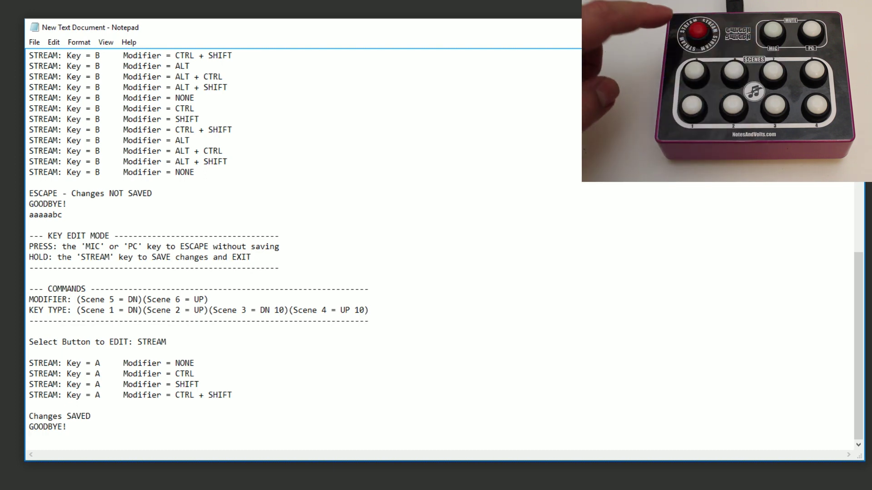
Step: Enter bc, reopen key edit mode and select the MIC button with Key = B and Modifier = NONE
{"action": "type", "text": "bc"}
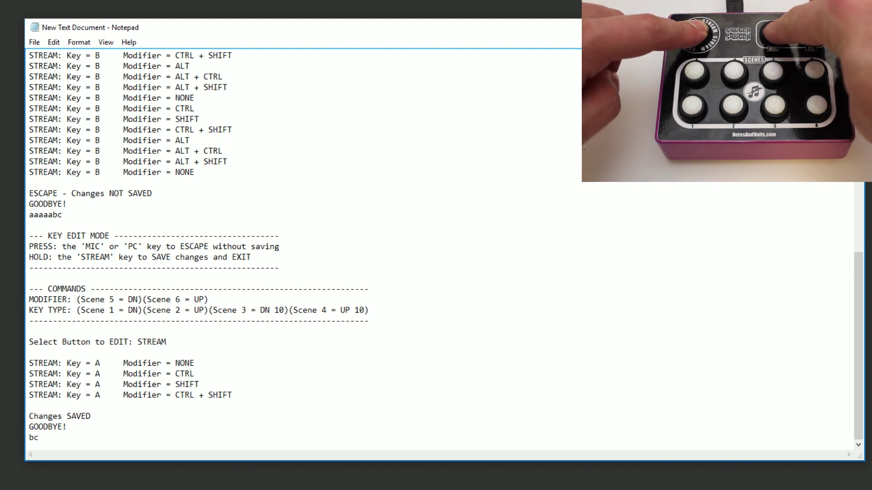
{"action": "type", "text": "  --- KEY EDIT MODE ----------------------------------- PRESS: the 'MIC' or 'PC' key to ESCAPE without saving HOLD: the 'STREAM' key to SAVE changes and EXIT -----------------------------------------------------  --- COMMANDS ----------------------------------------------------------- MODIFIER: (Scene 5 = DN)(Scene 6 = UP) KEY TYPE: (Scene 1 = DN)(Scene 2 = UP)(Scene 3 = DN 10)(Scene 4 = UP 10) ------------------------------------------------------------------------  Select Button to EDIT: "}
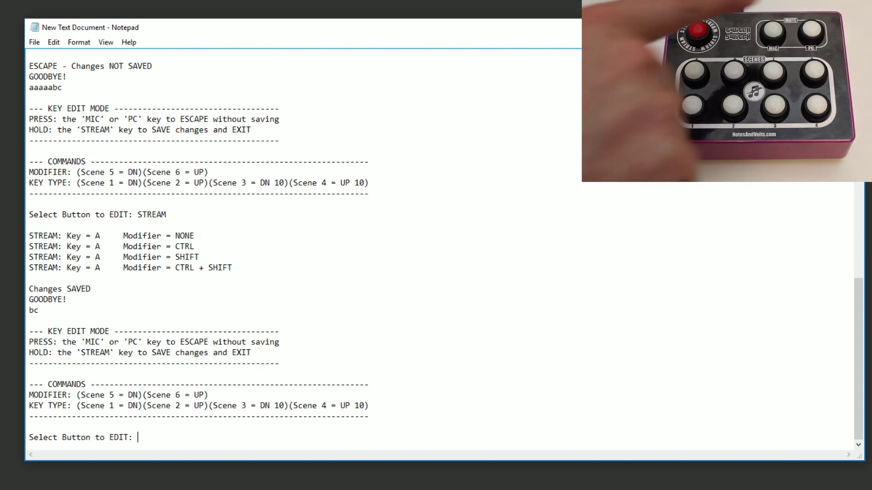
{"action": "type", "text": "MIC  MIC: Key = B     Modifier = NONE"}
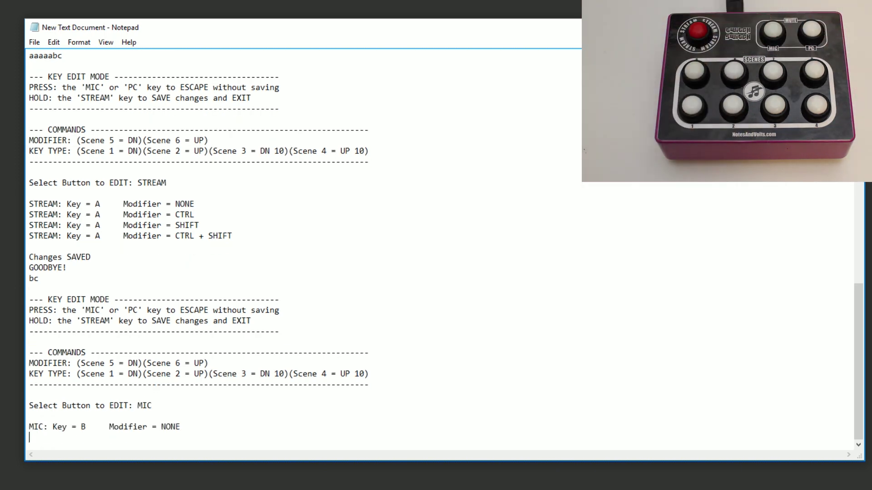
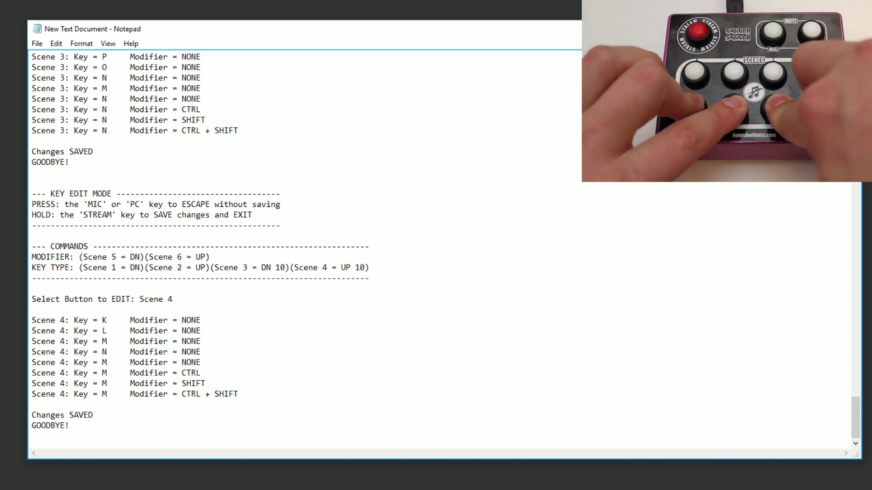
Step: Bring up the controller's UTILITY MODE instructions and its COMMANDS list for delay time and debounce time
{"action": "key", "text": "Return"}
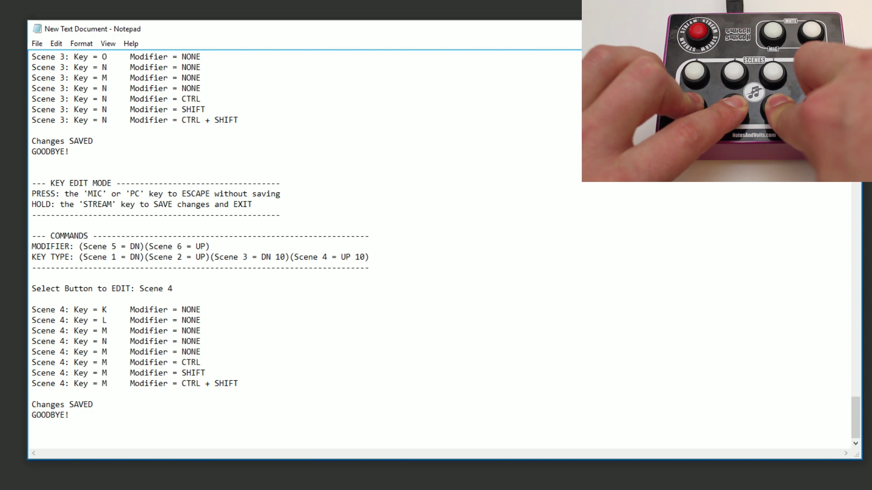
{"action": "type", "text": "---"}
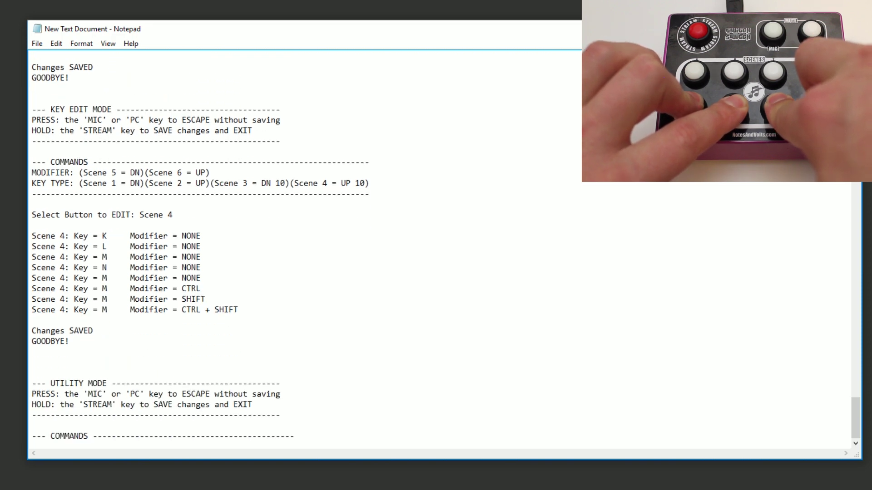
{"action": "type", "text": " UTILITY MODE ------------------------------------ PRESS: the 'MIC' or 'PC' key to ESCAPE without saving HOLD: the 'STREAM' key to SAVE changes and EXIT -----------------------------------------------------  --- COMMANDS ---------------------------------------------------------------- DELAY TIME:    (Scene 5 = DN)(Scene 6 = UP)(Scene 7 = DN 10)(Scene 8 = UP 10) DEBOUNCE TIME: (Scene 1 = DN)(Scene 2 = UP)(Scene 3 = DN 10)(Scene 4 = UP 10) -----------------------------------------------------------------------------  Debounce = 60     Delay = 100"}
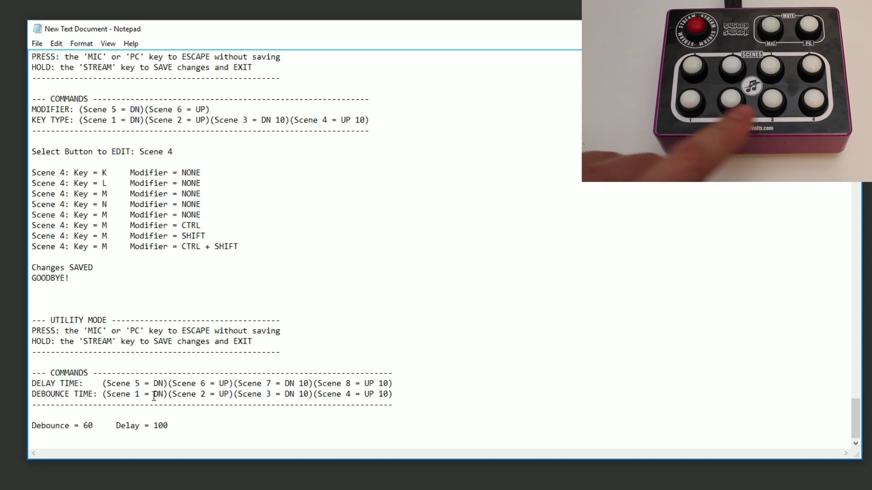
Step: Step the debounce time up to 64 and back to 60, raise it by ten to 70 and return it to 60, keeping Delay = 100
{"action": "type", "text": "Debounce = 61     Delay = 100 Debounce = 62     Delay = 100 Debounce = 63     Delay = 100 Debounce = 64     Delay = 100 Debounce = 63     Delay = 100 Debounce = 62     Delay = 100 Debounce = 61     Delay = 100 Debounce = 60     Delay = 100 "}
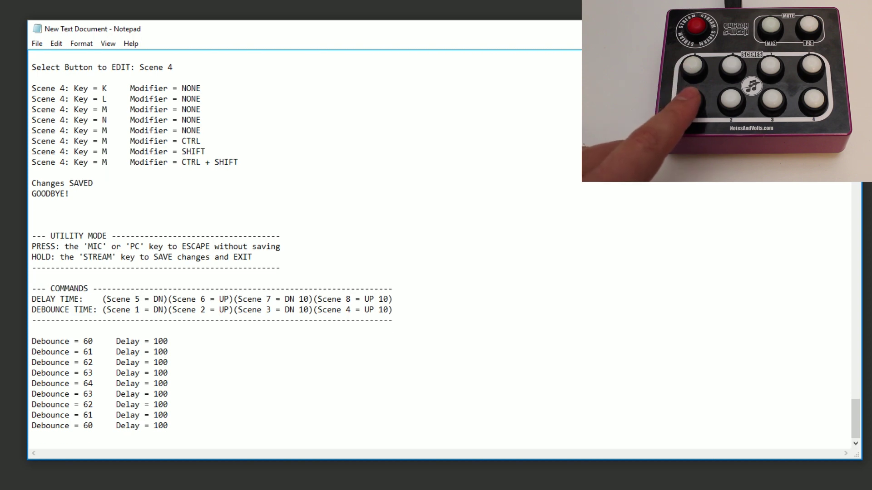
{"action": "type", "text": "Debounce = 70     Delay = 100 "}
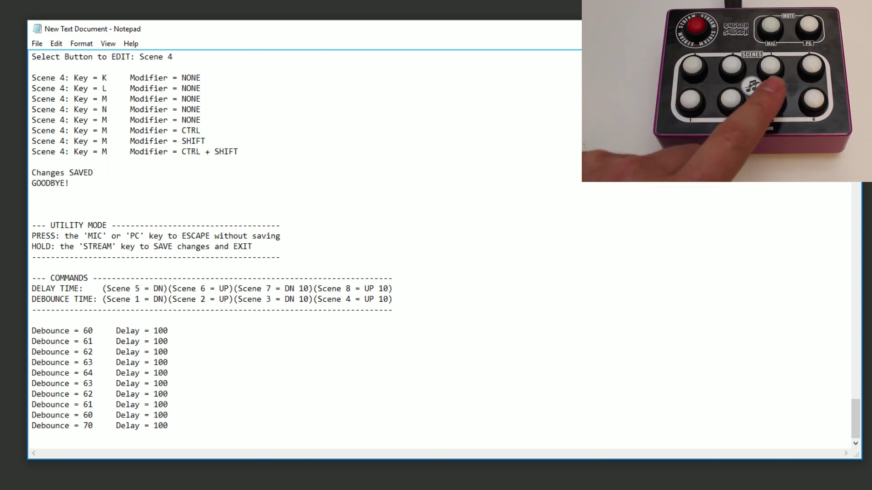
{"action": "type", "text": "Debounce = 60     Delay = 100"}
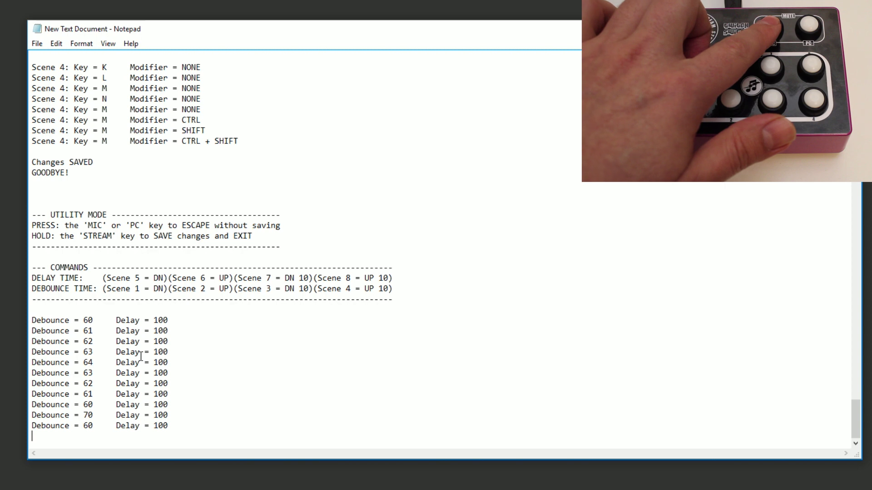
Step: Leave utility mode without saving, outputting "ESCAPE - Changes NOT SAVED" and "GOODBYE!" on separate lines
{"action": "key", "text": "Return"}
{"action": "type", "text": "ESCAPE - Changes NOT SAVED"}
{"action": "key", "text": "Return"}
{"action": "type", "text": "GOODBYE!"}
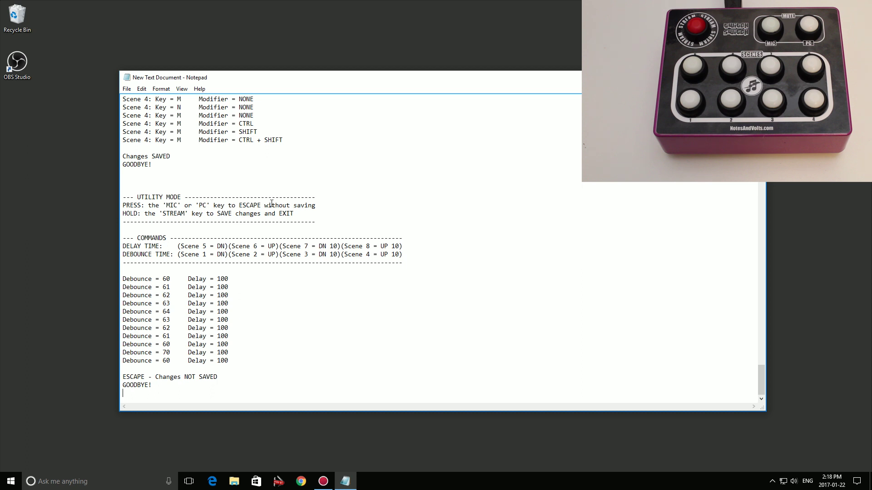
Step: Close the text document without saving its changes and switch to OBS Studio
{"action": "left_click", "coordinate": [755, 77]}
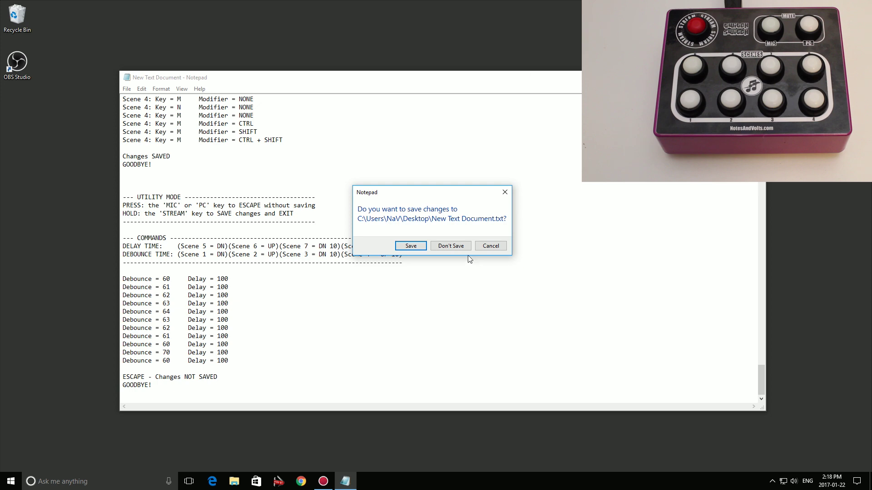
{"action": "left_click", "coordinate": [454, 247]}
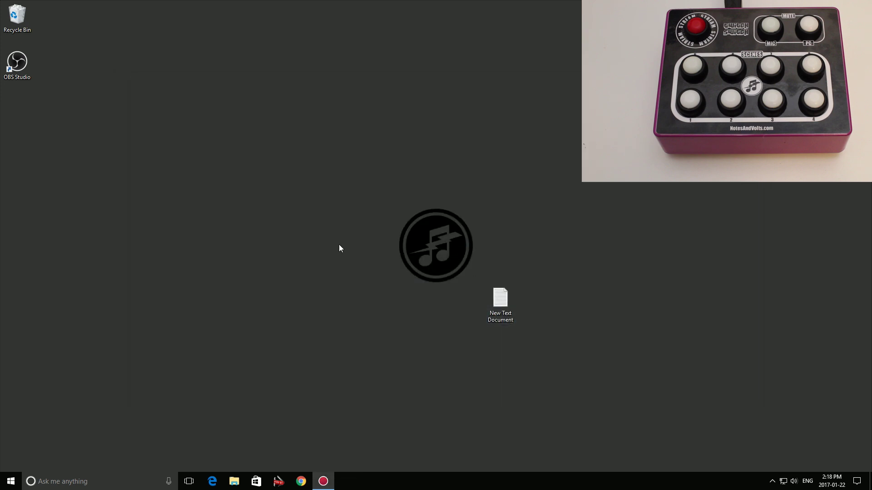
{"action": "left_click", "coordinate": [22, 68]}
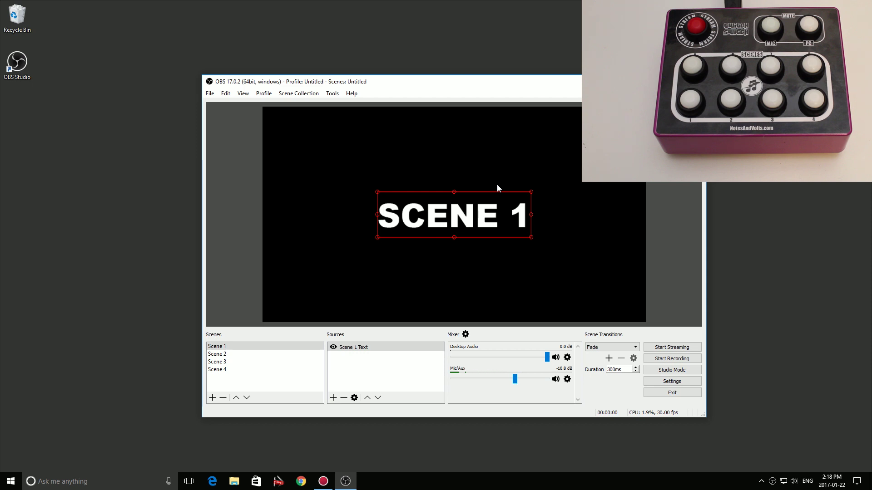
Step: Preview Scenes 2, 3 and 4, cycle through all four scenes again and return to Scene 1
{"action": "left_click", "coordinate": [224, 358]}
{"action": "left_click", "coordinate": [224, 363]}
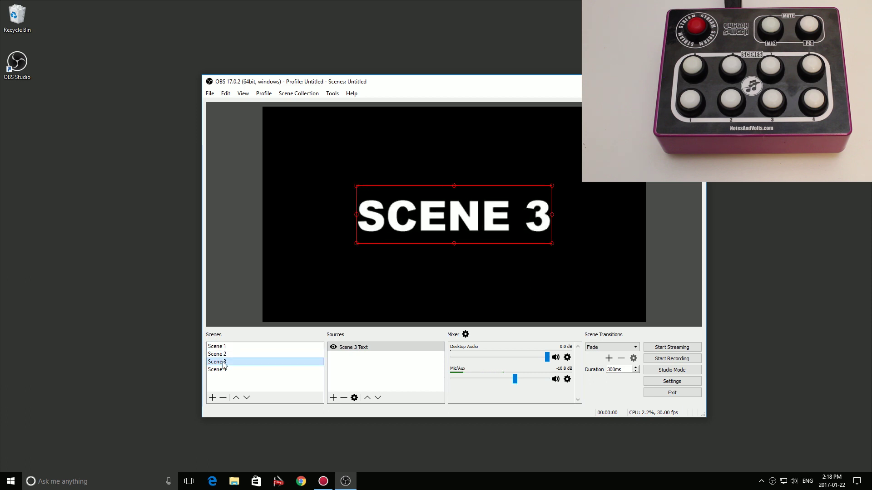
{"action": "left_click", "coordinate": [223, 370]}
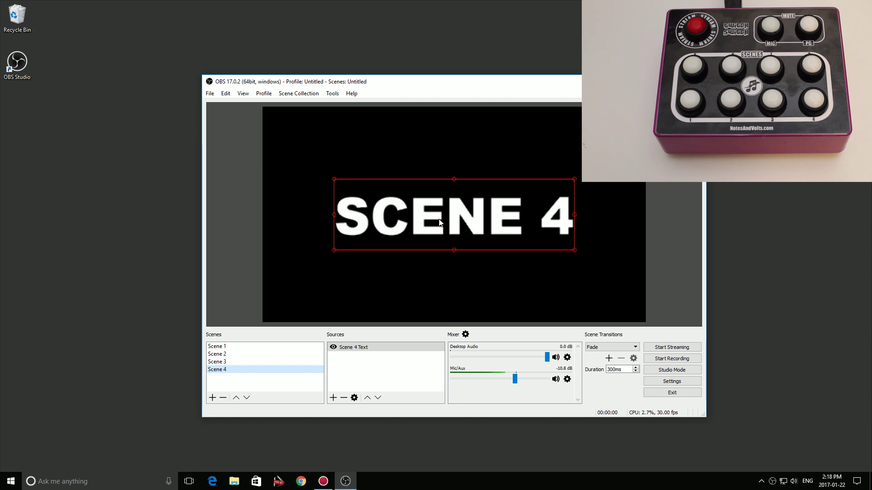
{"action": "left_click", "coordinate": [268, 346]}
{"action": "left_click", "coordinate": [221, 354]}
{"action": "left_click", "coordinate": [218, 361]}
{"action": "left_click", "coordinate": [218, 370]}
{"action": "left_click", "coordinate": [220, 347]}
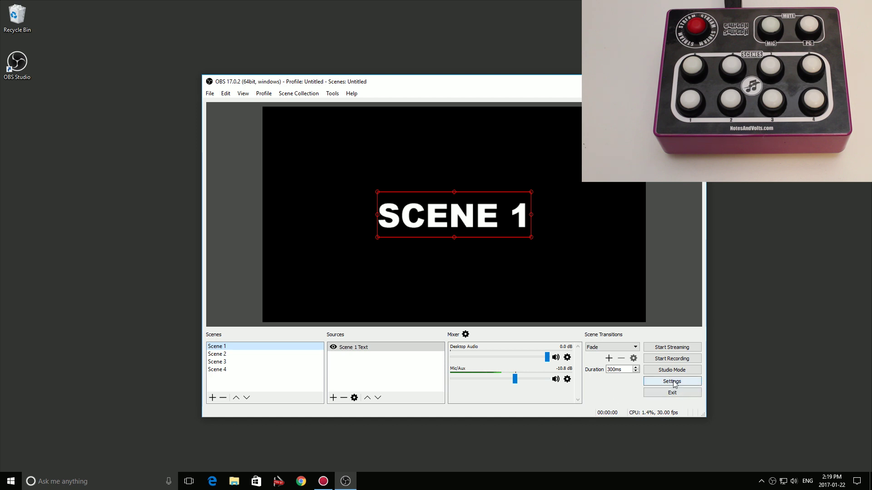
Step: In the hotkey settings, assign Ctrl + Shift + A to both Start Streaming and Stop Streaming
{"action": "left_click", "coordinate": [210, 93]}
{"action": "left_click", "coordinate": [228, 127]}
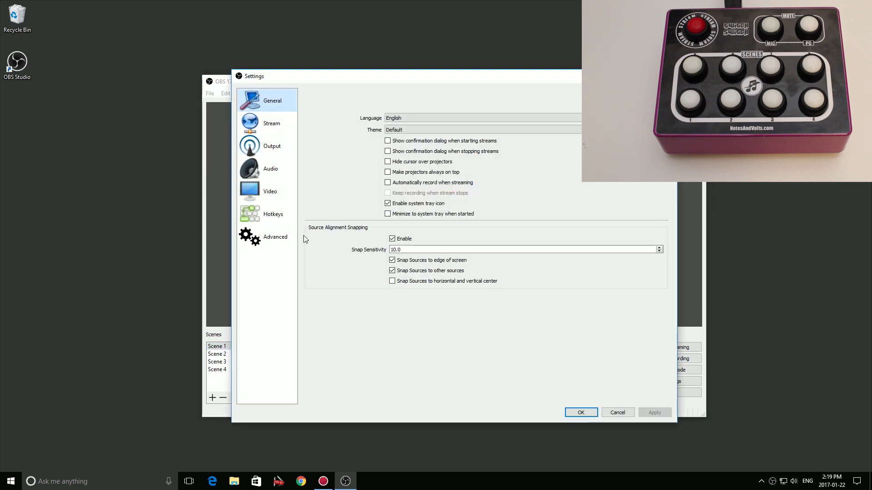
{"action": "left_click", "coordinate": [265, 219]}
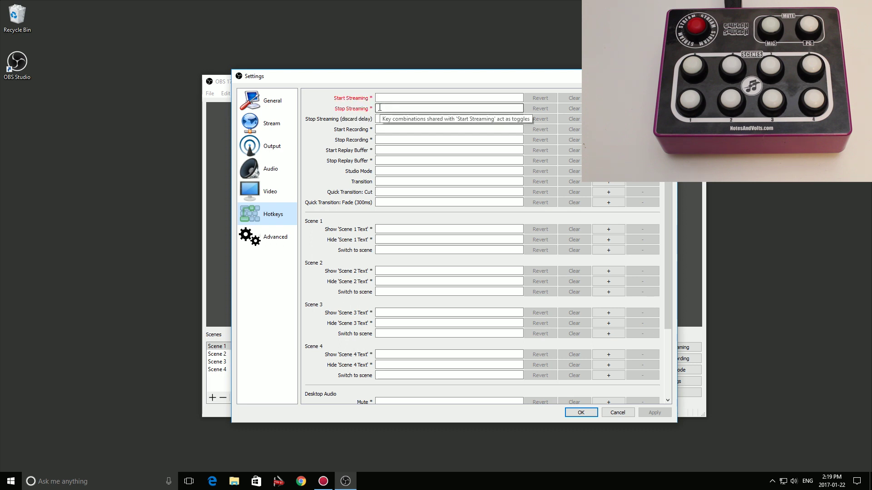
{"action": "left_click", "coordinate": [432, 98]}
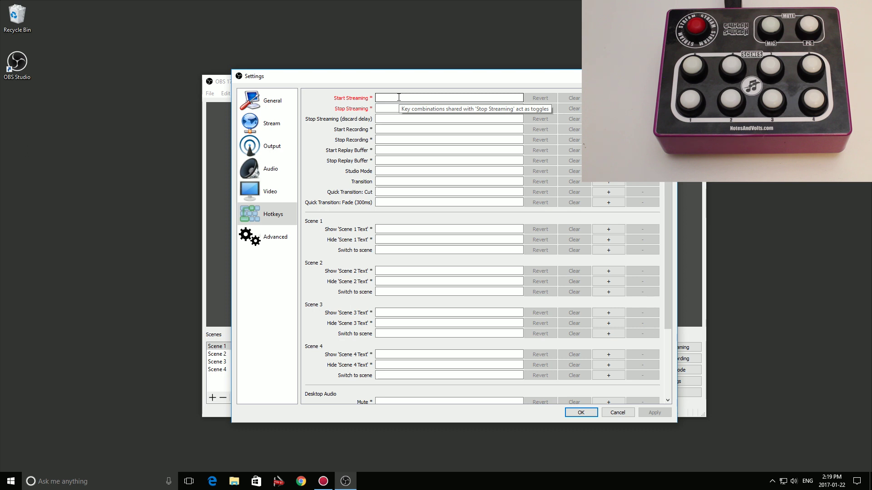
{"action": "key", "text": "ctrl+shift+a"}
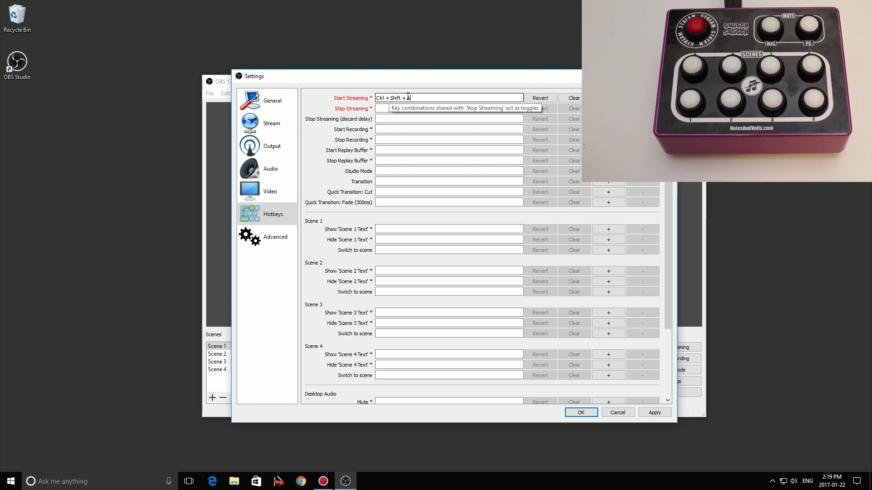
{"action": "left_click", "coordinate": [385, 108]}
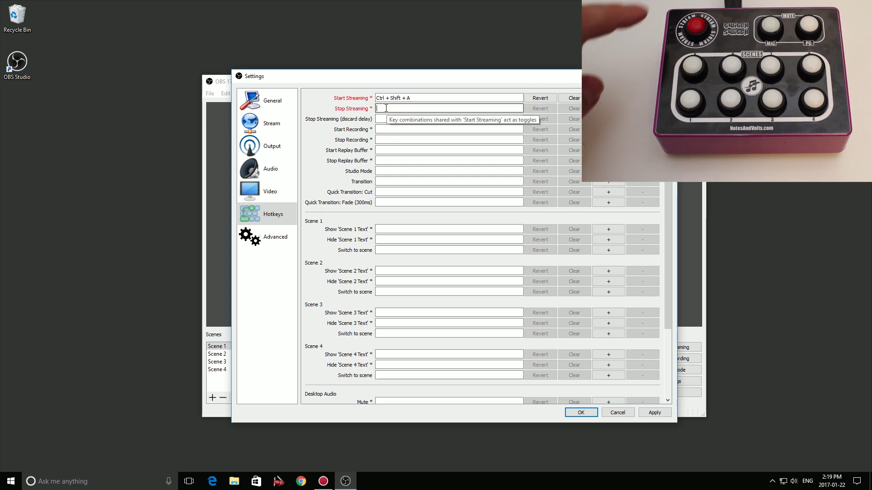
{"action": "key", "text": "ctrl+shift+a"}
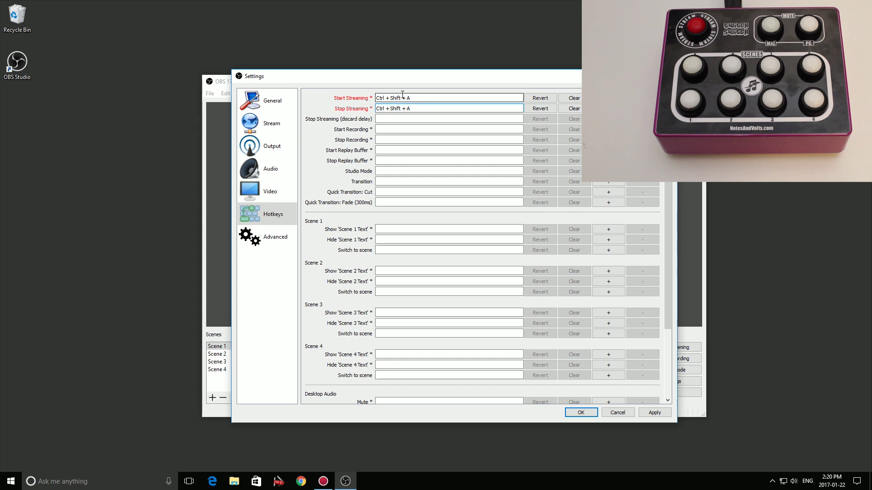
Step: Assign Ctrl + Shift + D to both Mute and Unmute for Desktop Audio
{"action": "left_click_drag", "start_coordinate": [666, 206], "coordinate": [665, 286]}
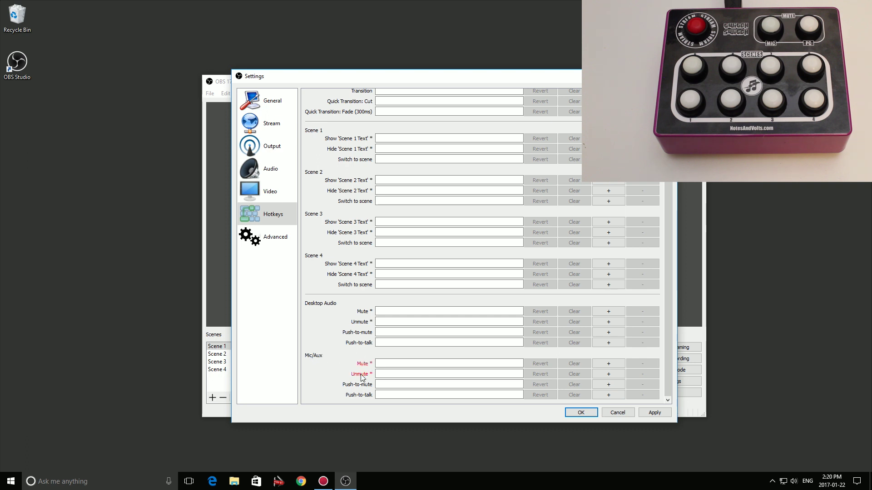
{"action": "left_click", "coordinate": [390, 312]}
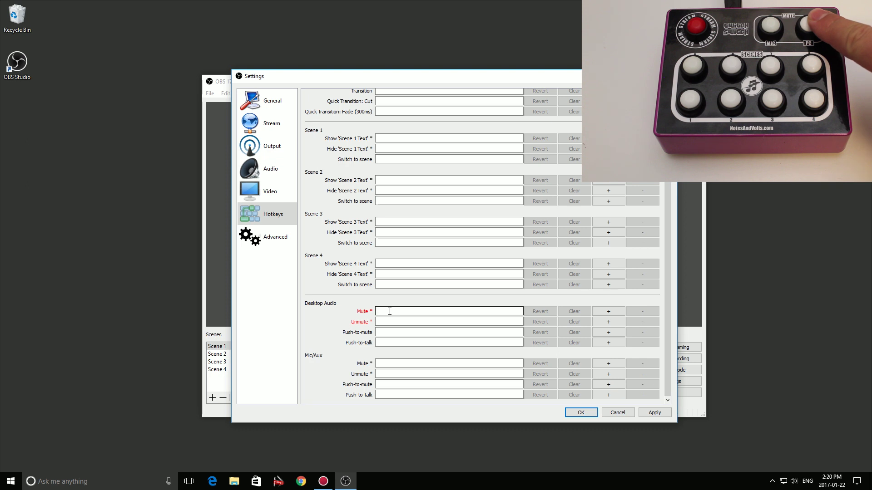
{"action": "key", "text": "ctrl+shift+d"}
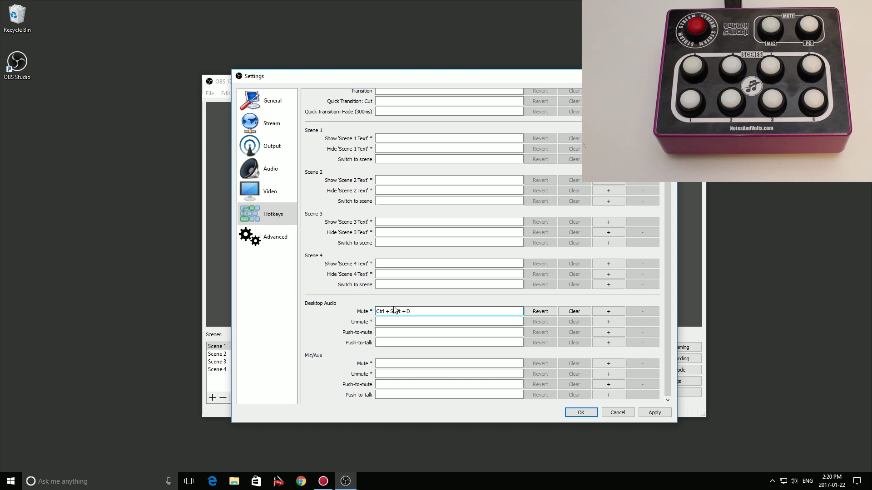
{"action": "left_click", "coordinate": [393, 322]}
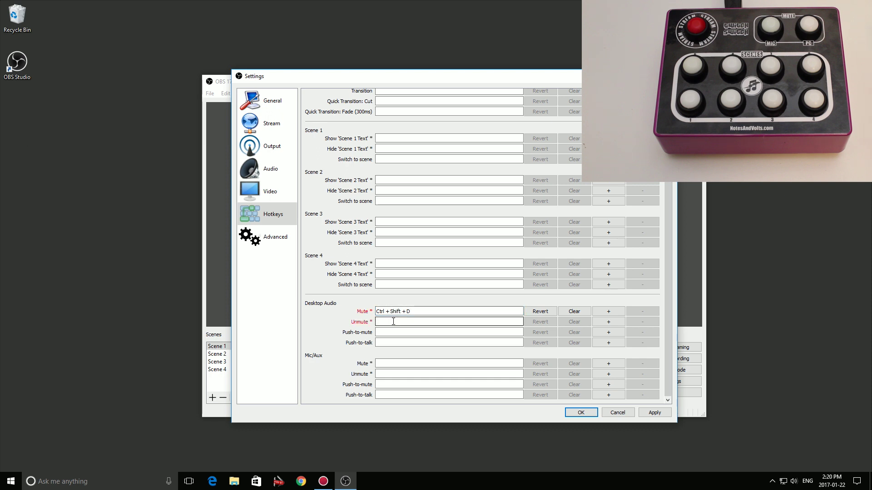
{"action": "key", "text": "ctrl+shift+d"}
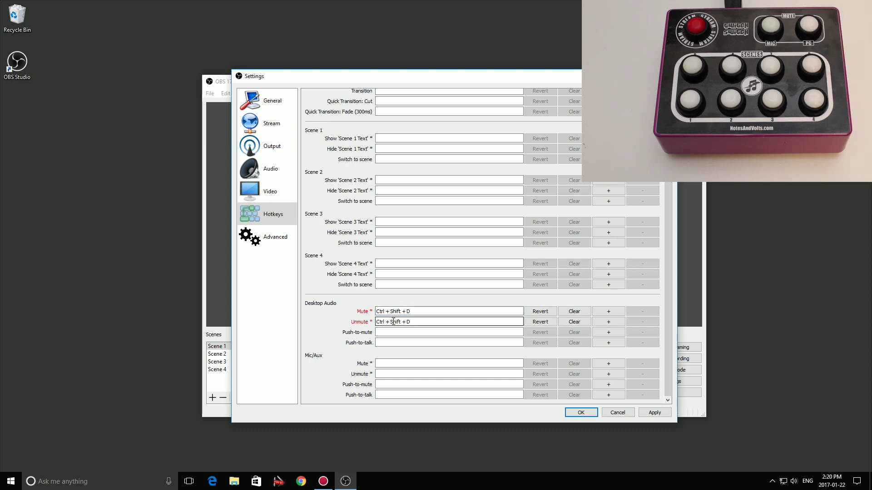
Step: Assign Ctrl + Shift + S to both Mute and Unmute for Mic/Aux, and apply and close the settings
{"action": "left_click", "coordinate": [384, 362]}
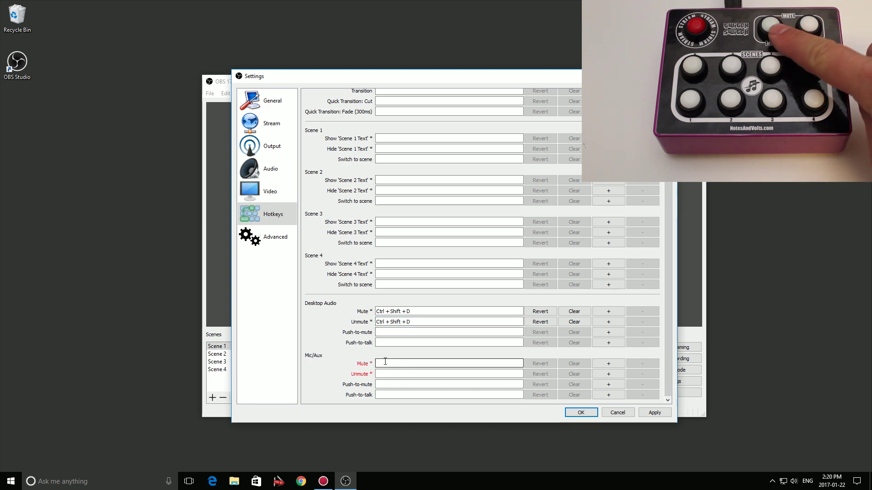
{"action": "key", "text": "ctrl+shift+s"}
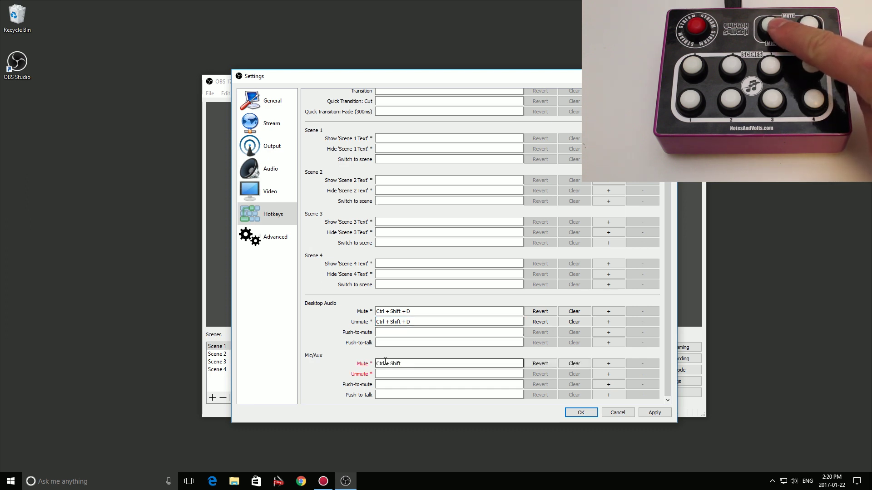
{"action": "left_click", "coordinate": [388, 373]}
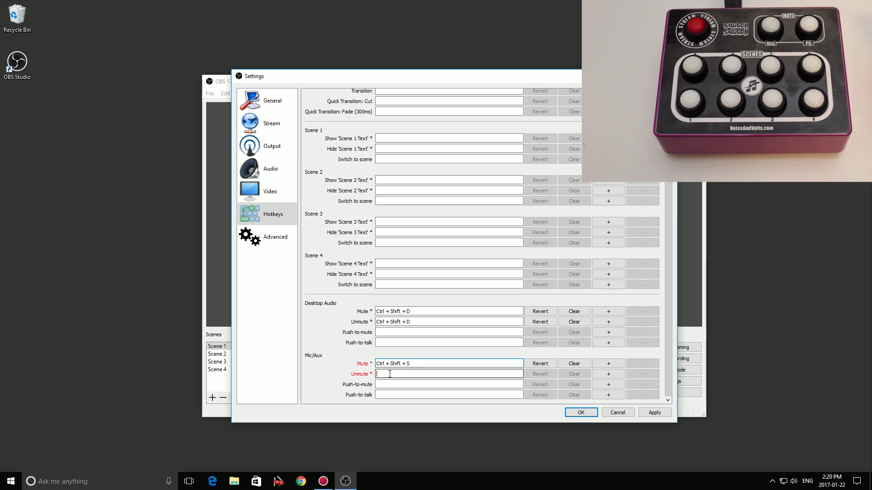
{"action": "key", "text": "ctrl"}
{"action": "key", "text": "ctrl+shift+s"}
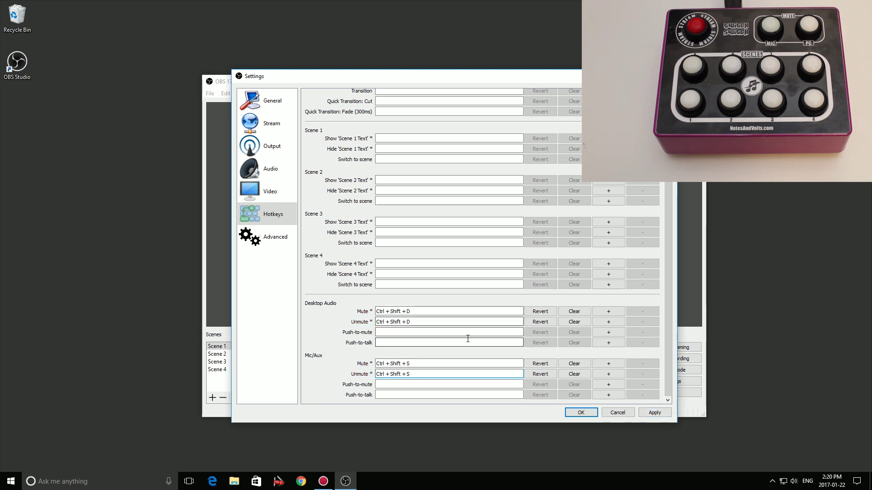
{"action": "left_click", "coordinate": [654, 413]}
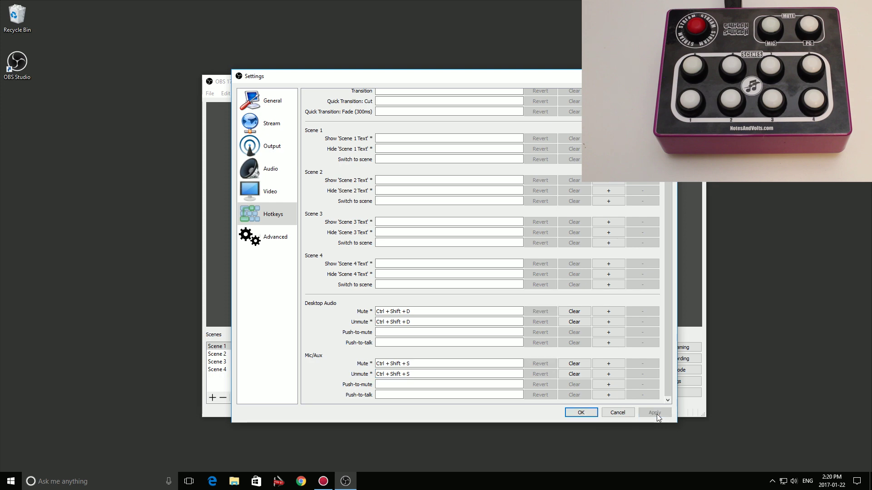
{"action": "left_click", "coordinate": [581, 412]}
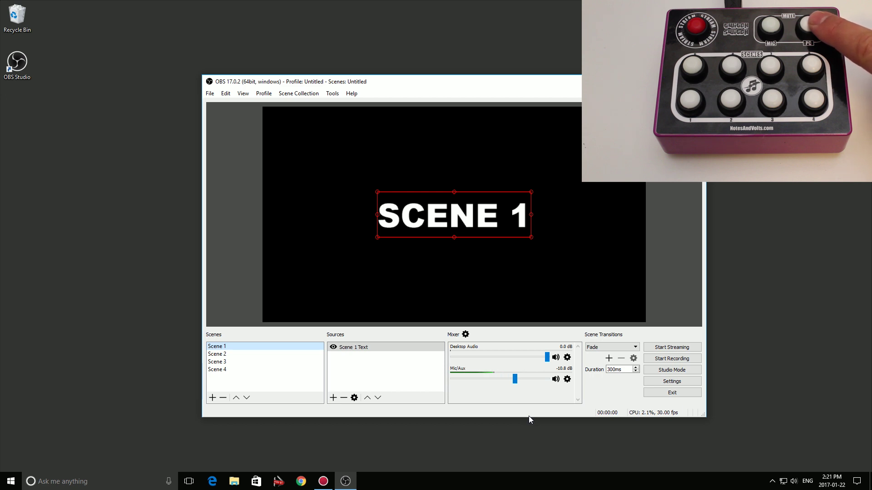
Step: Test the mute hotkeys by muting and unmuting Desktop Audio, then muting and unmuting Mic/Aux
{"action": "key", "text": "ctrl+shift+F10"}
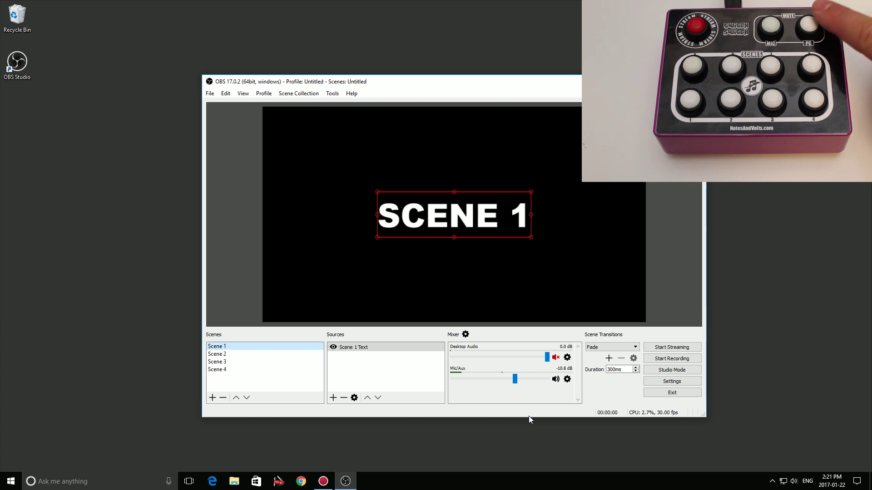
{"action": "key", "text": "ctrl+shift+F10"}
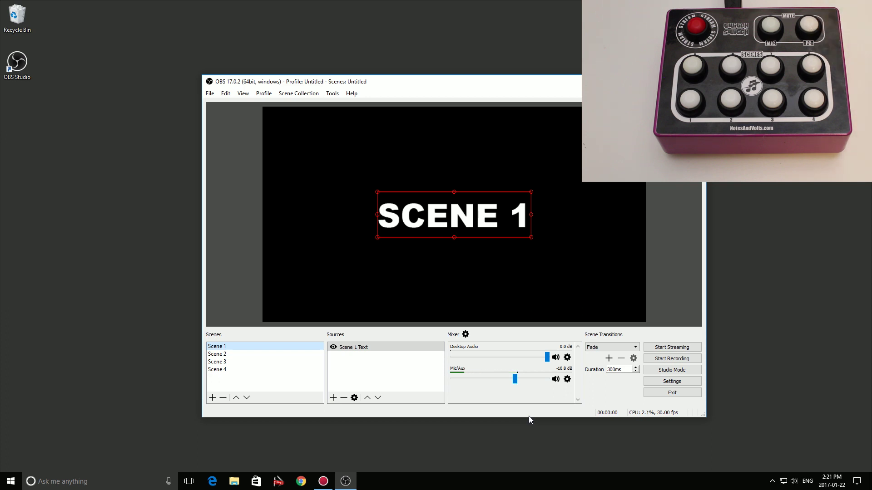
{"action": "key", "text": "ctrl+shift+F11"}
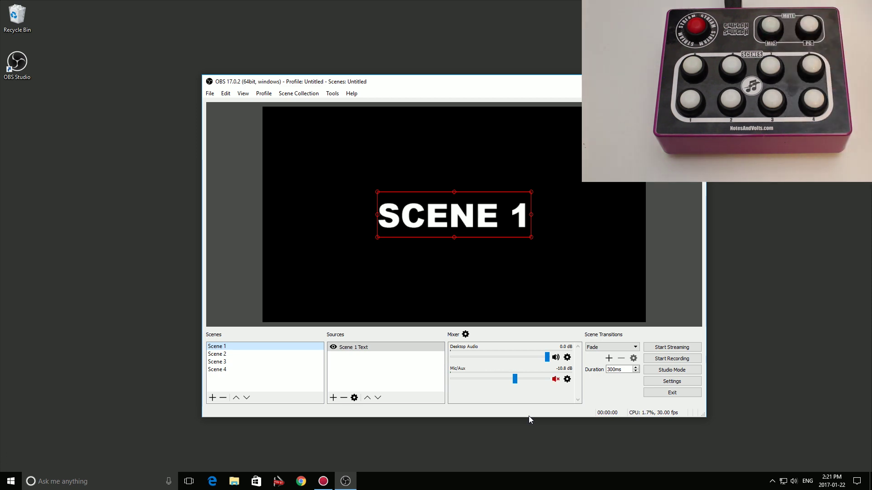
{"action": "key", "text": "ctrl+shift+F11"}
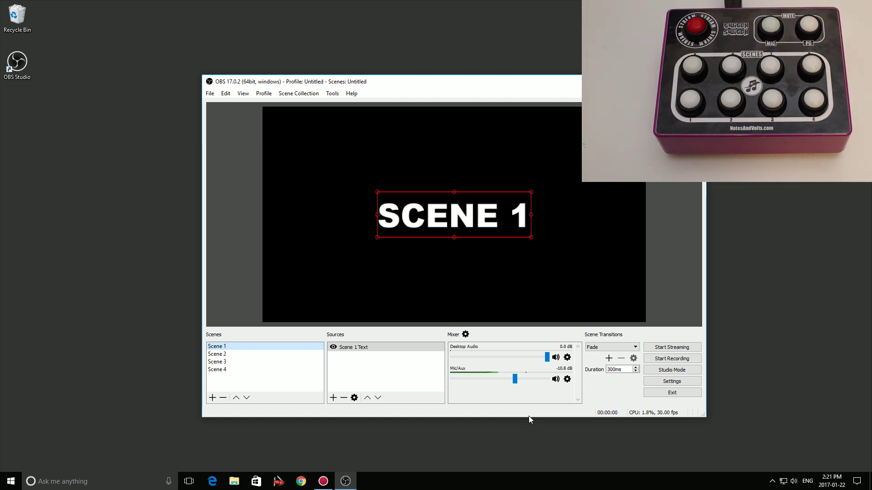
Step: Test the Ctrl + Shift + A streaming hotkey and dismiss the dialog that follows
{"action": "key", "text": "ctrl+shift+F12"}
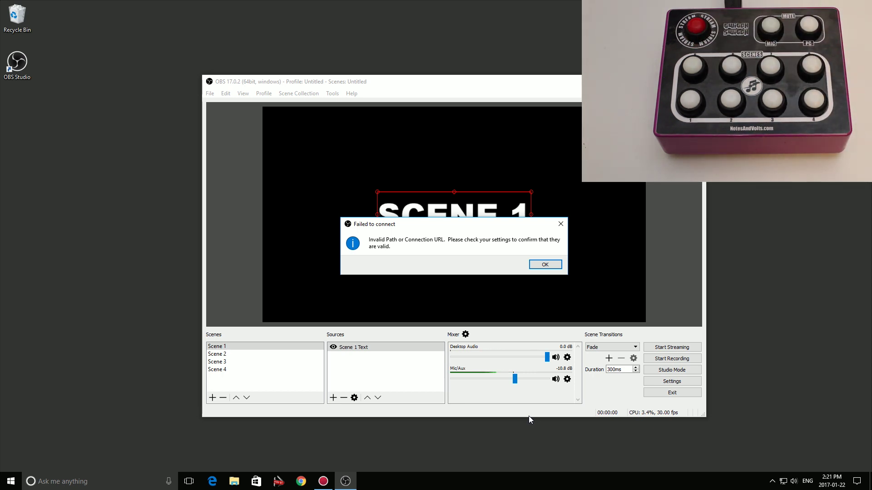
{"action": "left_click", "coordinate": [551, 266]}
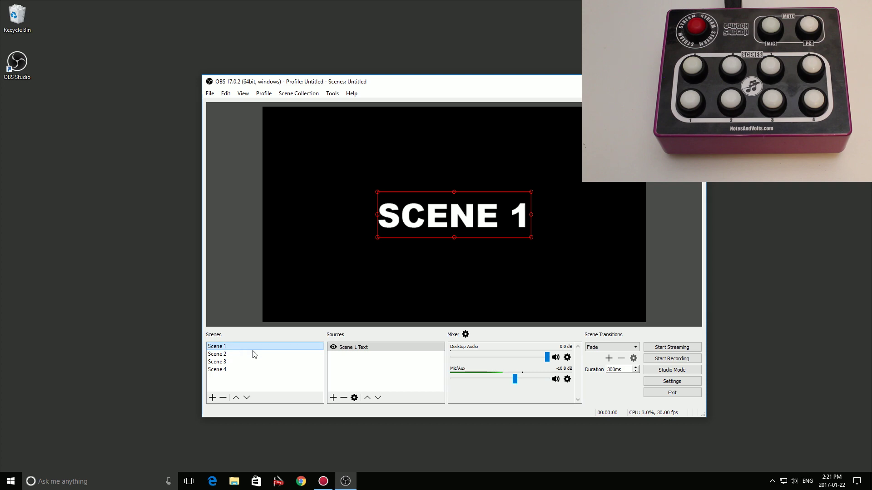
Step: In the hotkey settings, assign Ctrl + Shift + V to switch to Scene 1 and Ctrl + Shift + B to switch to Scene 2
{"action": "left_click", "coordinate": [678, 384]}
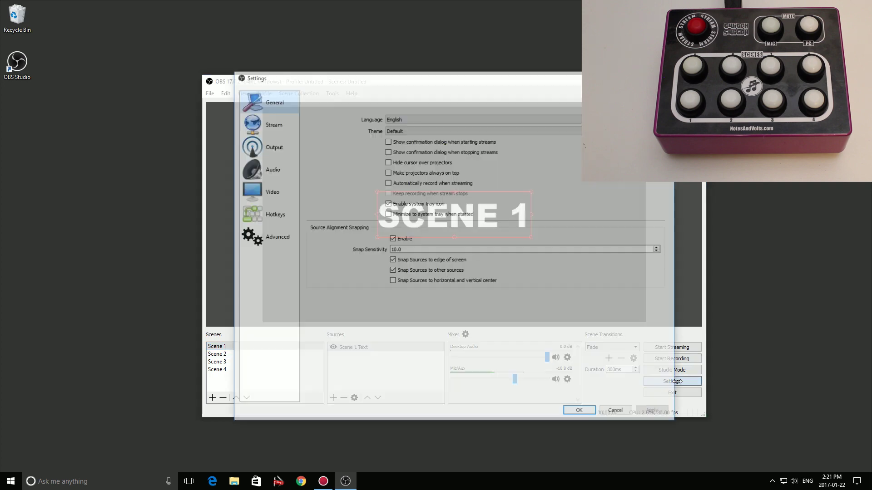
{"action": "left_click", "coordinate": [253, 217]}
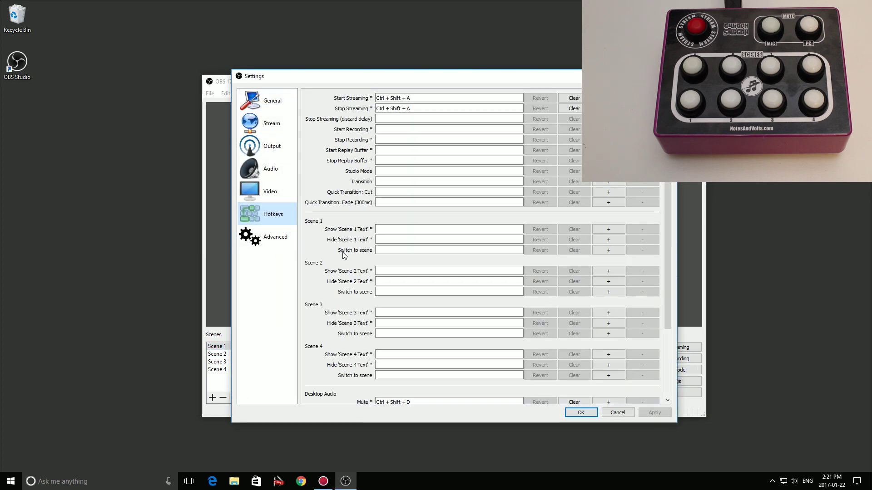
{"action": "scroll", "coordinate": [449, 248], "scroll_direction": "down", "scroll_amount": 1}
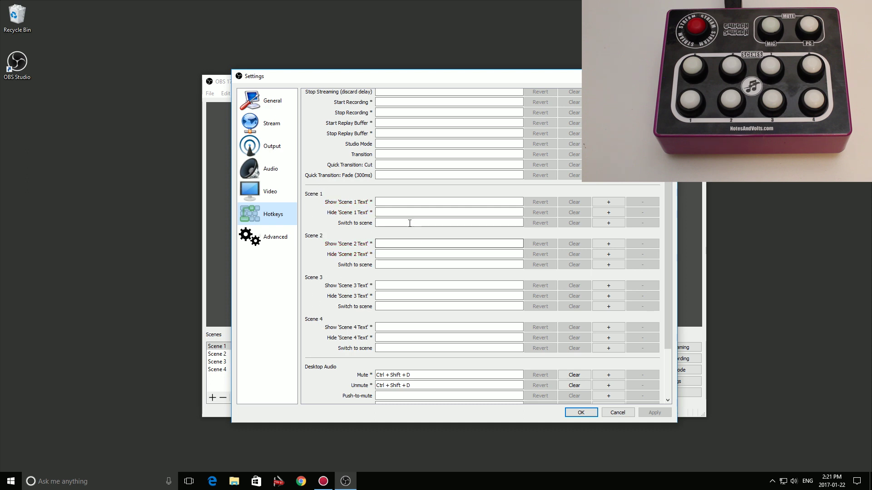
{"action": "scroll", "coordinate": [399, 214], "scroll_direction": "up", "scroll_amount": 1}
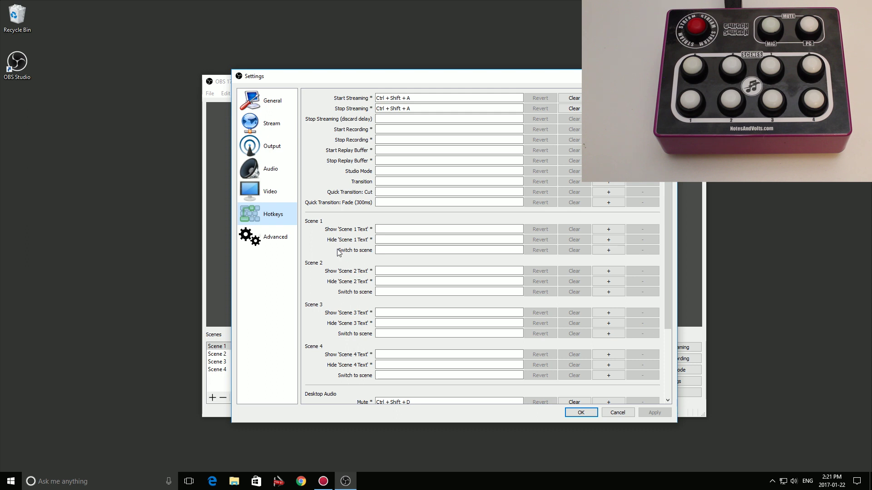
{"action": "left_click", "coordinate": [390, 251]}
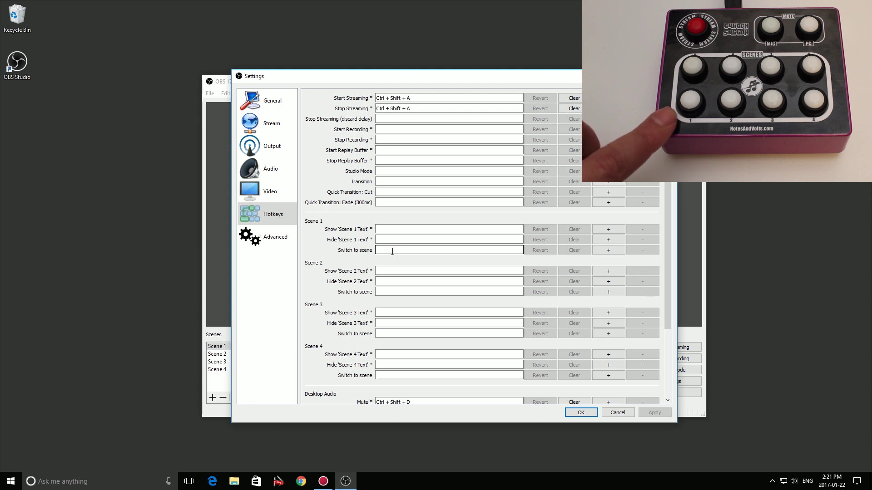
{"action": "key", "text": "ctrl+shift+v"}
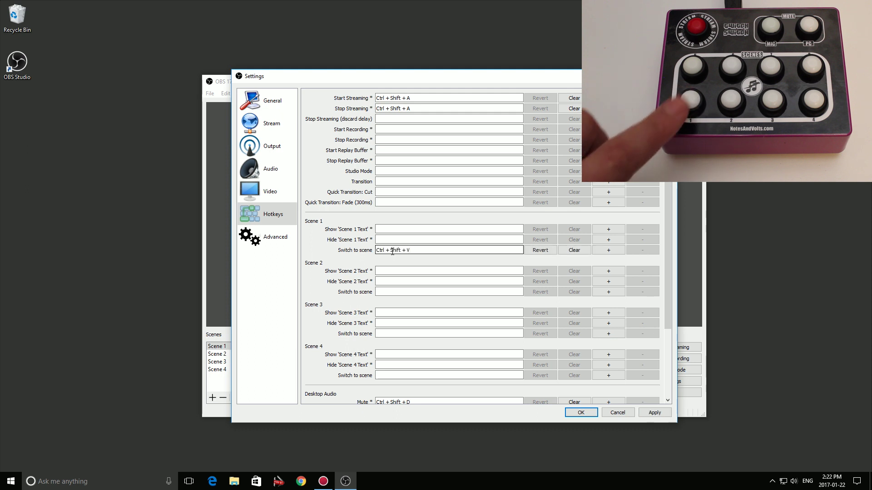
{"action": "left_click", "coordinate": [389, 292]}
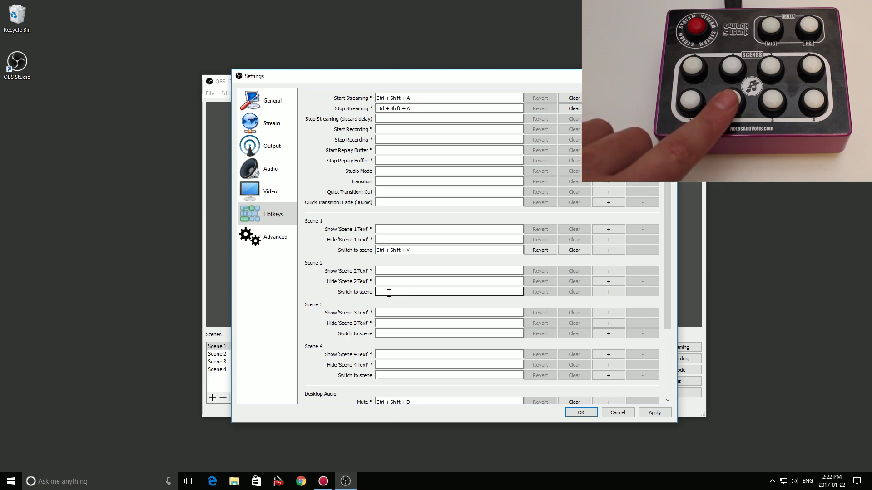
{"action": "key", "text": "ctrl+shift+b"}
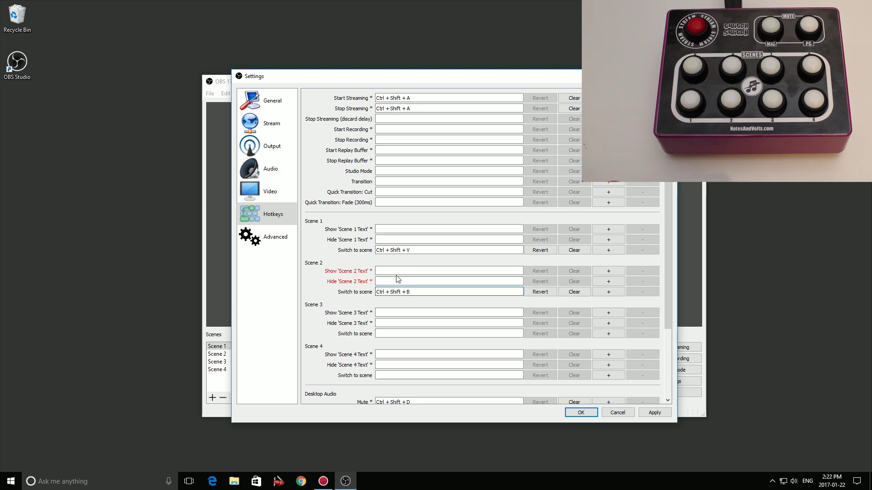
Step: Assign Ctrl + Shift + N to switch to Scene 3 and Ctrl + Shift + M to Scene 4, applying and closing the settings
{"action": "left_click", "coordinate": [382, 331]}
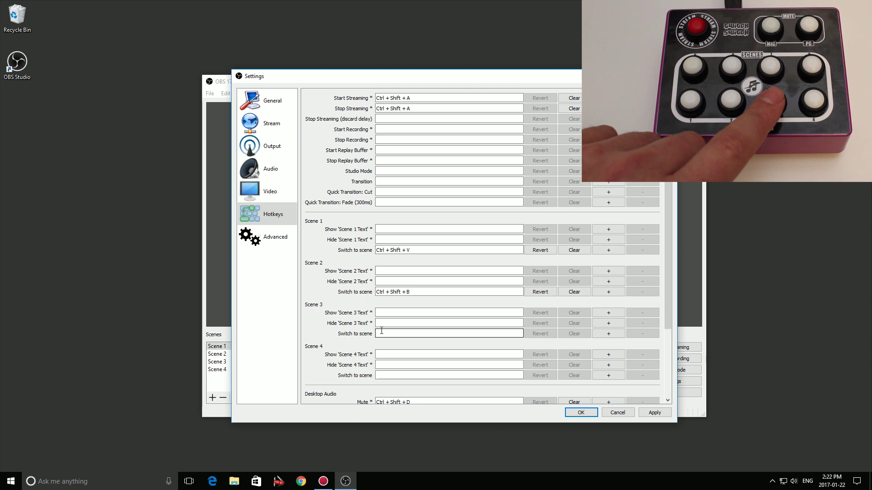
{"action": "key", "text": "ctrl+shift+n"}
{"action": "left_click", "coordinate": [396, 377]}
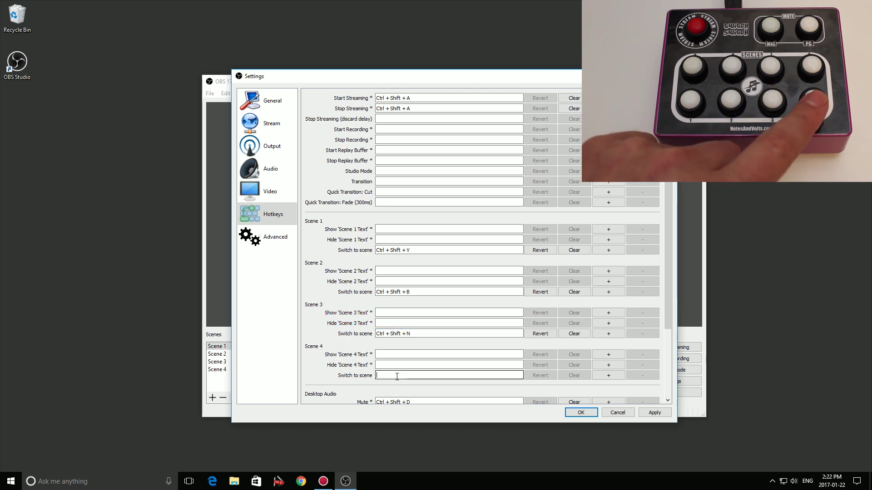
{"action": "key", "text": "ctrl+shift+m"}
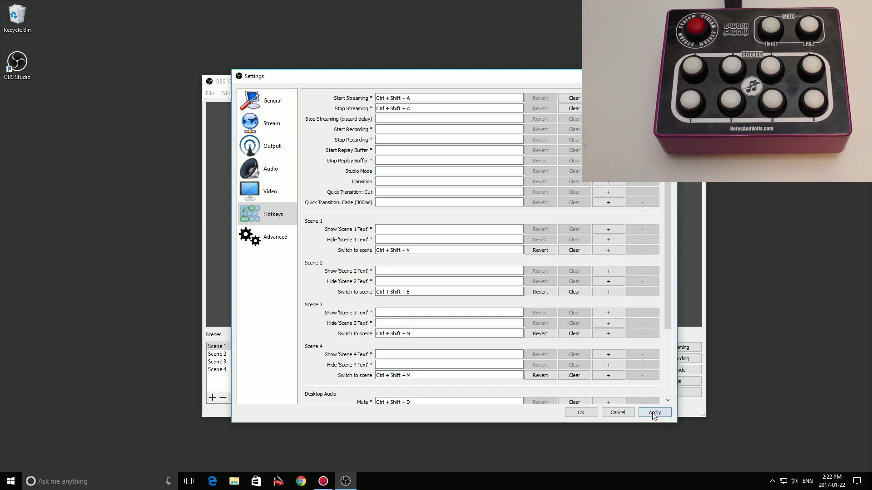
{"action": "left_click", "coordinate": [577, 414]}
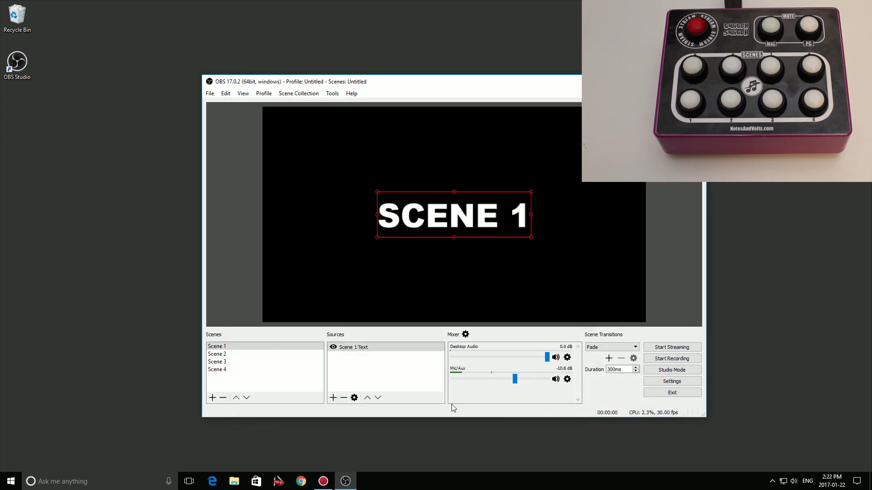
Step: Deselect the text source and test the scene hotkeys by switching to Scene 2, Scene 3, Scene 4 and back to Scene 1
{"action": "left_click", "coordinate": [314, 280]}
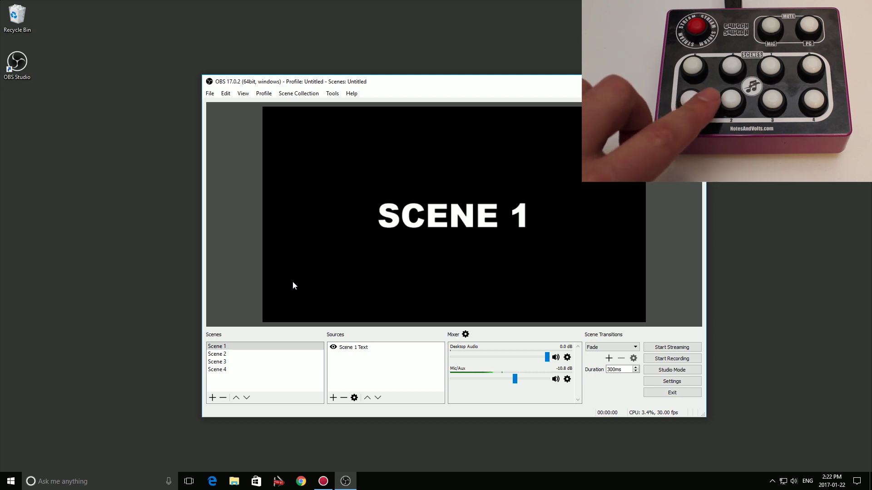
{"action": "key", "text": "ctrl+alt+2"}
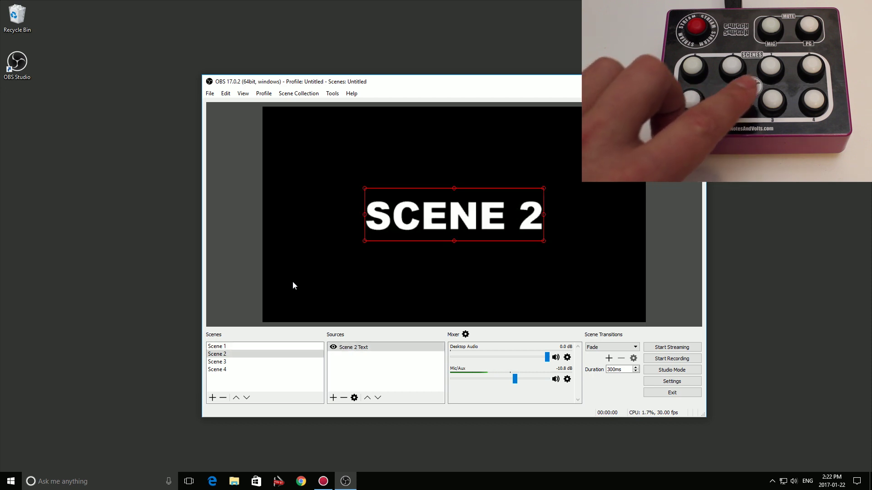
{"action": "key", "text": "ctrl+alt+3"}
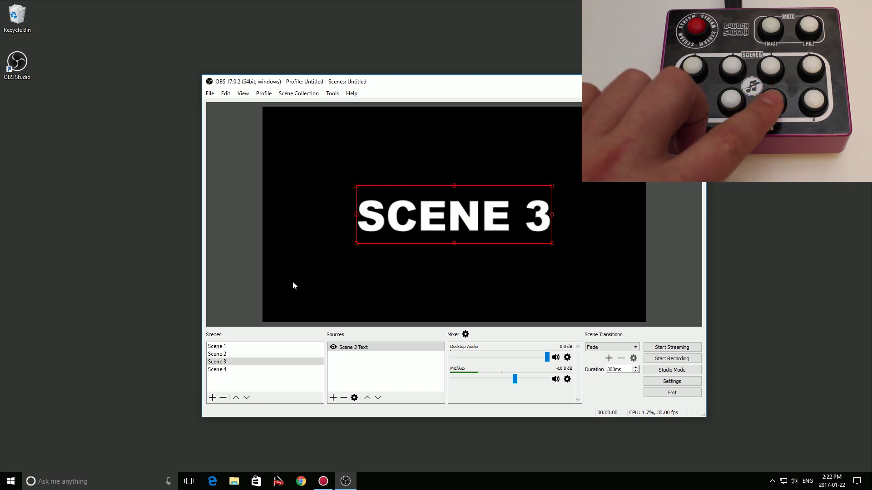
{"action": "key", "text": "ctrl+alt+4"}
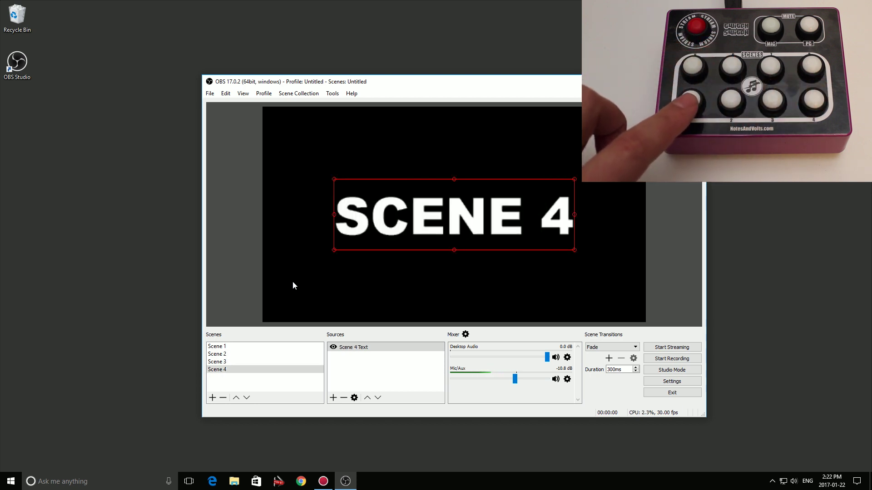
{"action": "key", "text": "ctrl+alt+1"}
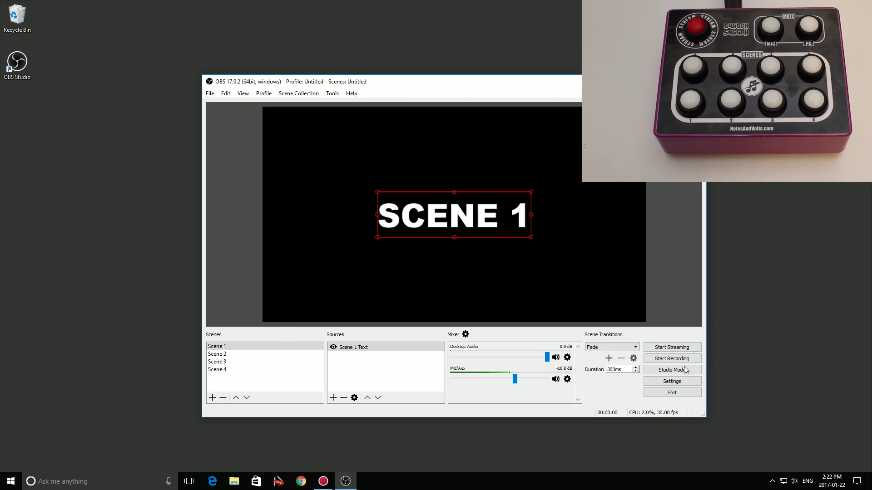
Step: Reopen the hotkey settings and assign Ctrl + Shift + F to both Show and Hide for Scene 1 Text
{"action": "left_click", "coordinate": [653, 381]}
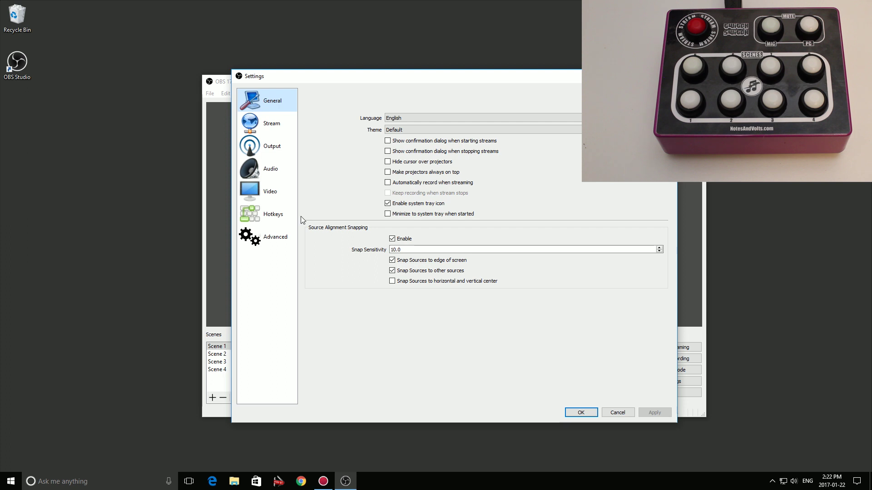
{"action": "left_click", "coordinate": [273, 214]}
{"action": "scroll", "coordinate": [486, 245], "scroll_direction": "down", "scroll_amount": 1}
{"action": "scroll", "coordinate": [481, 250], "scroll_direction": "up", "scroll_amount": 1}
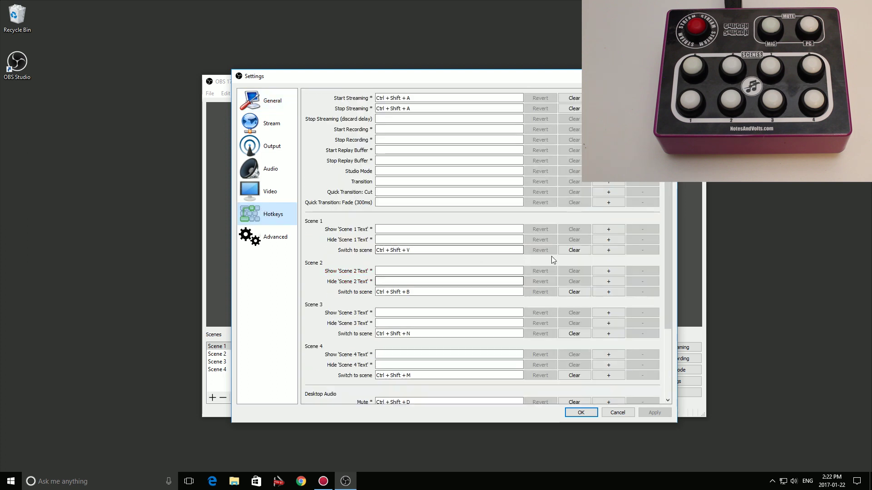
{"action": "left_click_drag", "start_coordinate": [413, 77], "coordinate": [621, 80]}
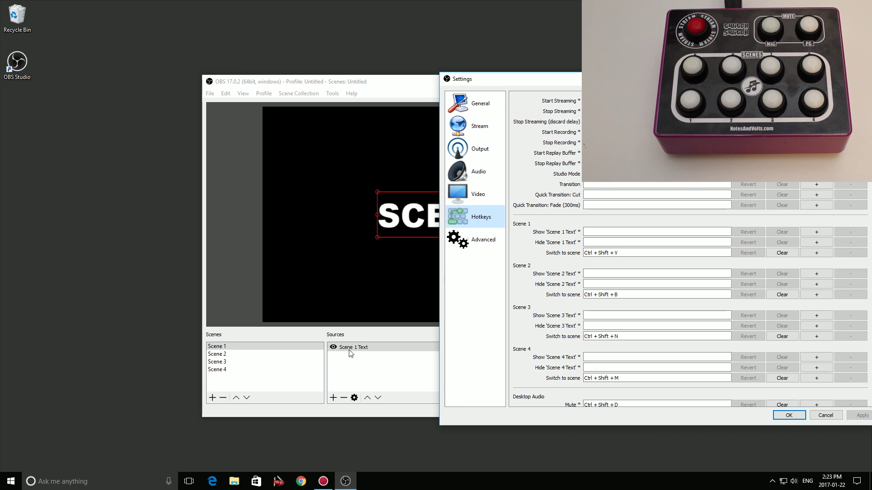
{"action": "left_click_drag", "start_coordinate": [613, 79], "coordinate": [458, 82]}
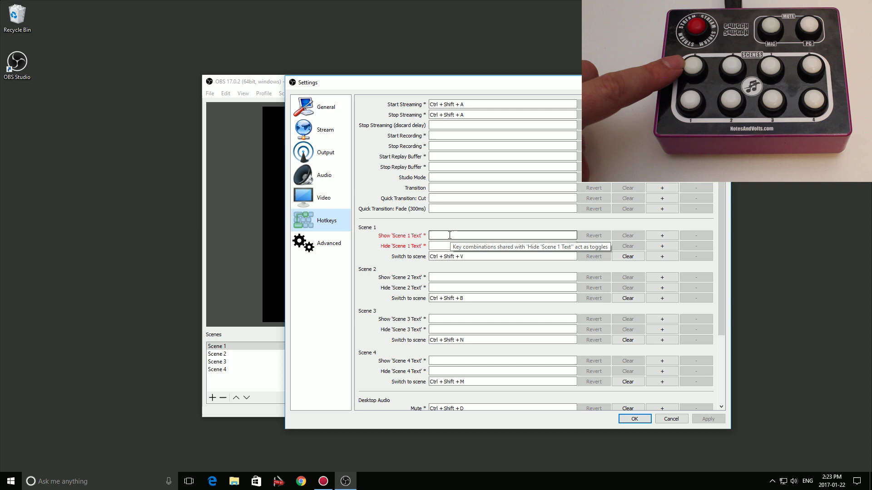
{"action": "left_click", "coordinate": [457, 235]}
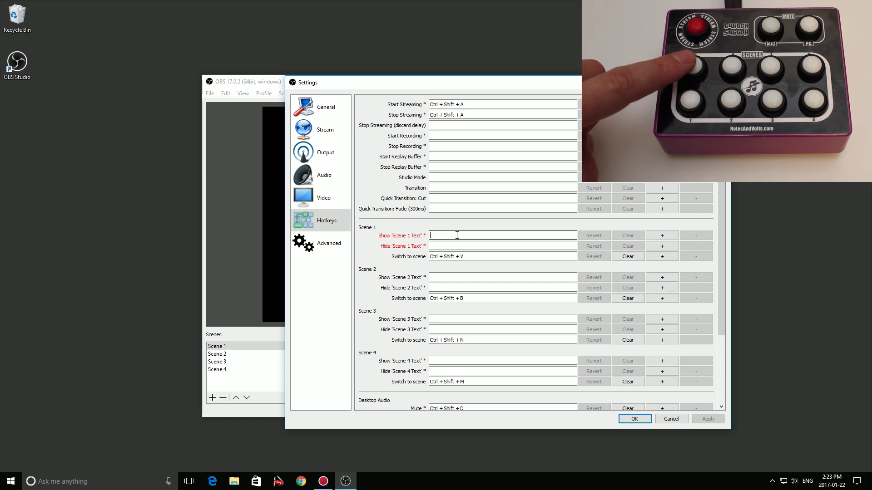
{"action": "key", "text": "ctrl+shift+f"}
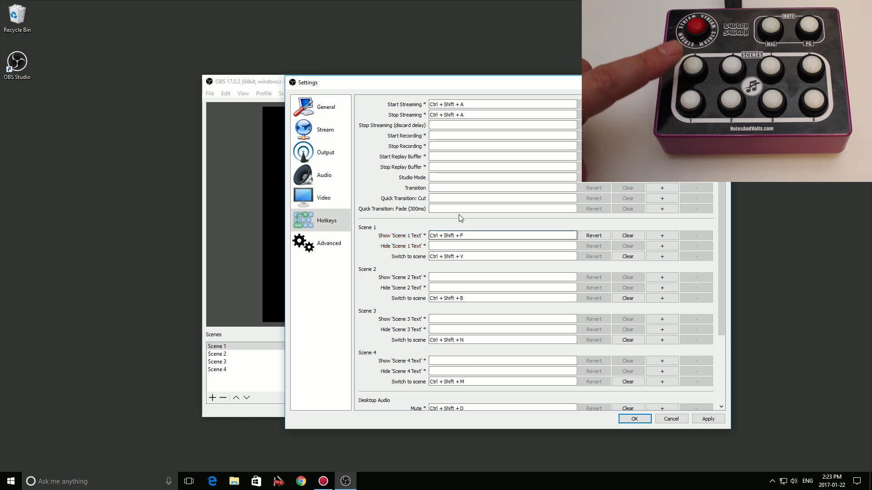
{"action": "left_click", "coordinate": [455, 246]}
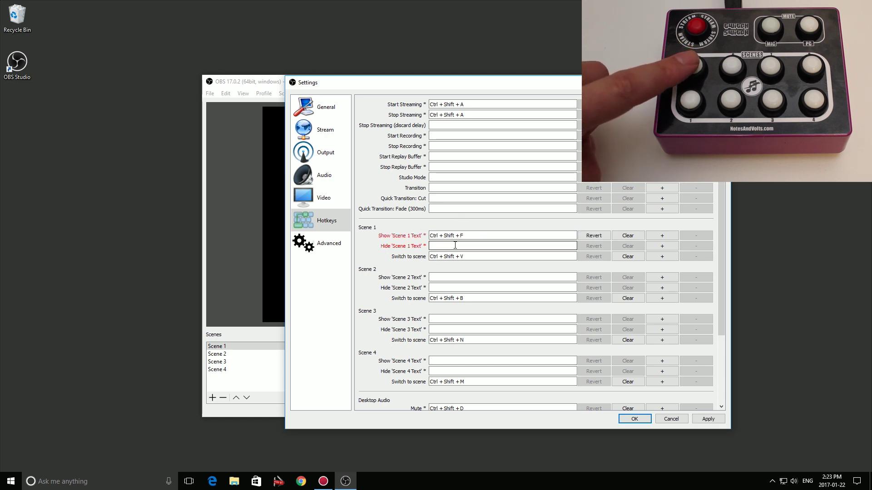
{"action": "key", "text": "ctrl+shift+f"}
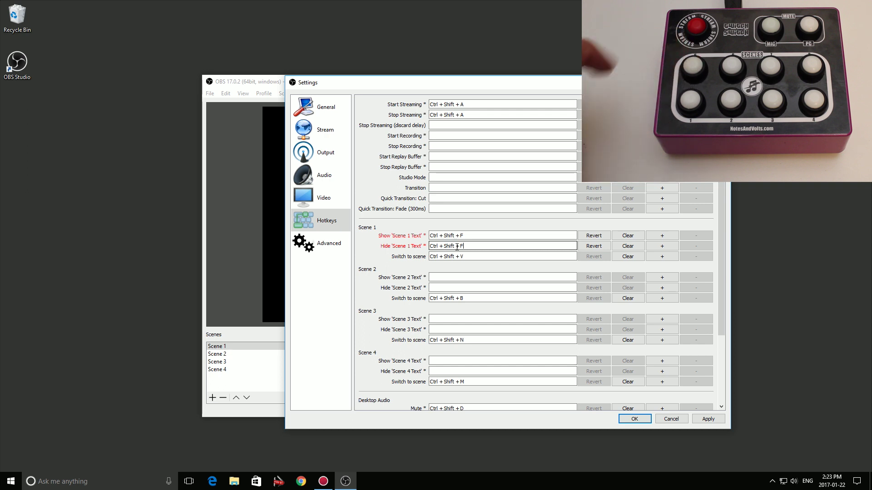
Step: Assign Ctrl + Shift + F to both Show and Hide for Scene 2 Text and for Scene 3 Text
{"action": "left_click", "coordinate": [455, 278]}
{"action": "key", "text": "ctrl+shift+f"}
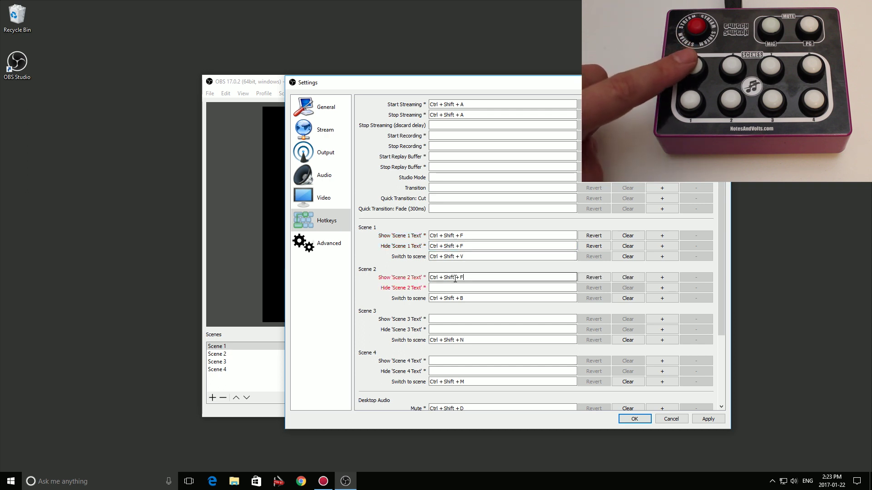
{"action": "left_click", "coordinate": [455, 289]}
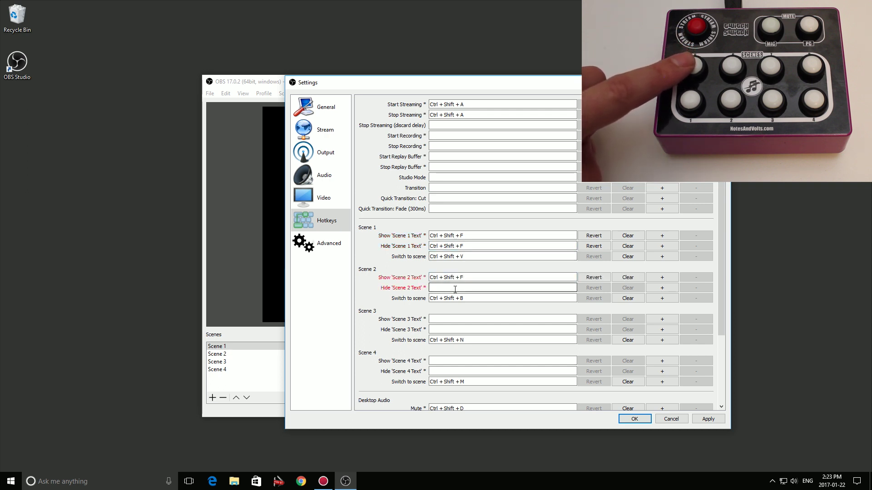
{"action": "key", "text": "ctrl+shift+f"}
{"action": "left_click", "coordinate": [442, 320]}
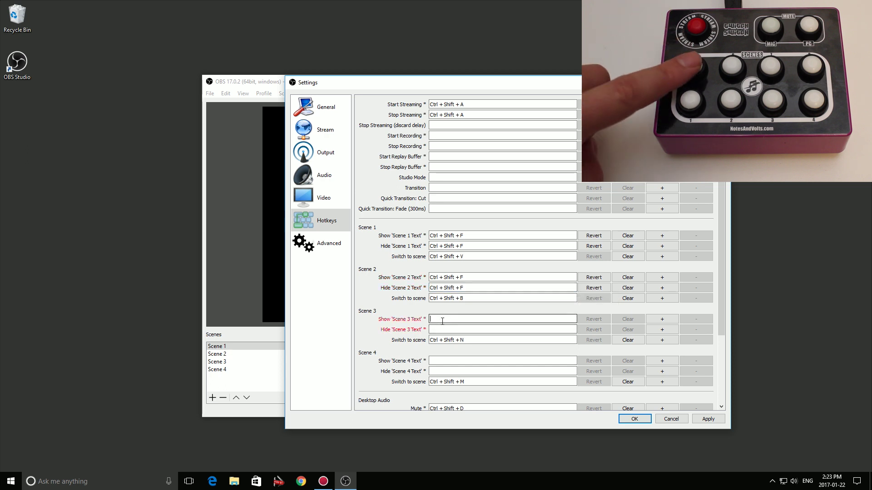
{"action": "key", "text": "ctrl+shift+f"}
{"action": "left_click", "coordinate": [441, 331]}
{"action": "key", "text": "ctrl+shift"}
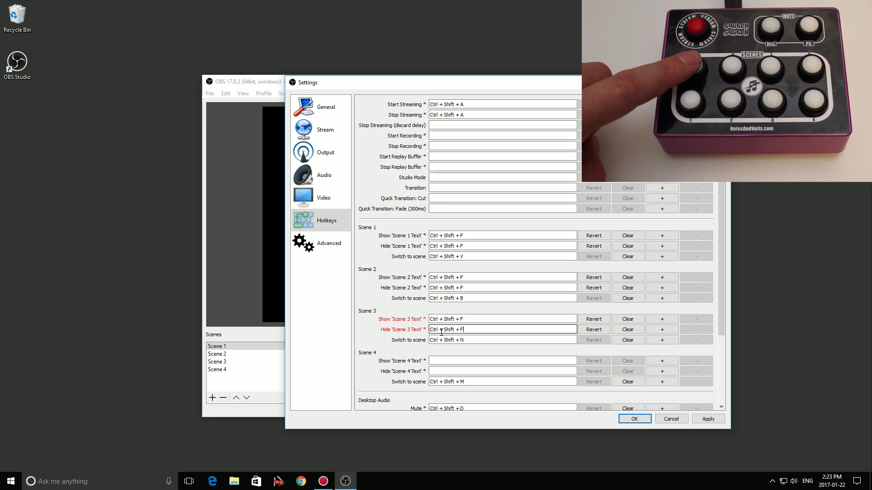
Step: Assign Ctrl + Shift + F to both Show and Hide for Scene 4 Text
{"action": "left_click", "coordinate": [439, 361]}
{"action": "key", "text": "ctrl+shift"}
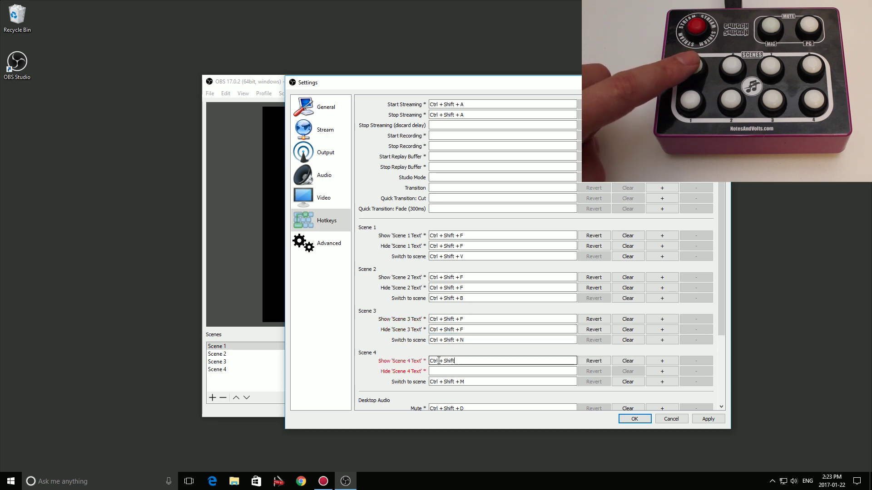
{"action": "left_click", "coordinate": [448, 372]}
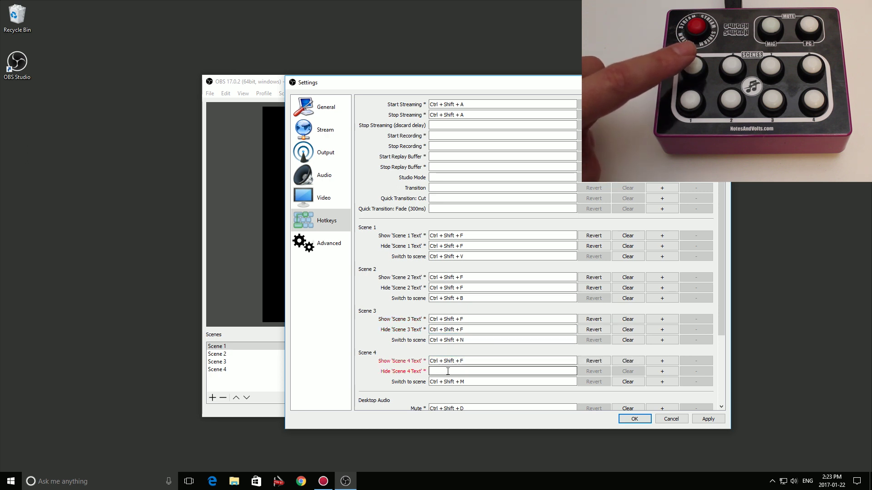
{"action": "key", "text": "ctrl+shift+f"}
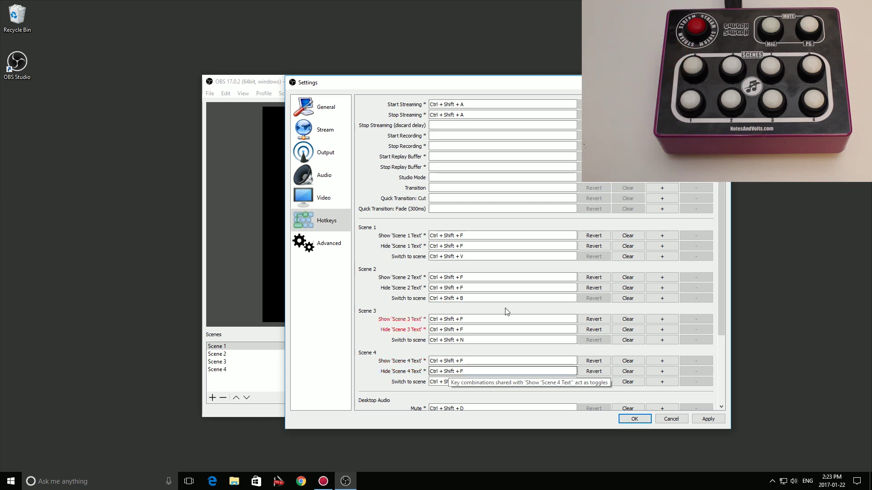
{"action": "scroll", "coordinate": [517, 314], "scroll_direction": "down", "scroll_amount": 1}
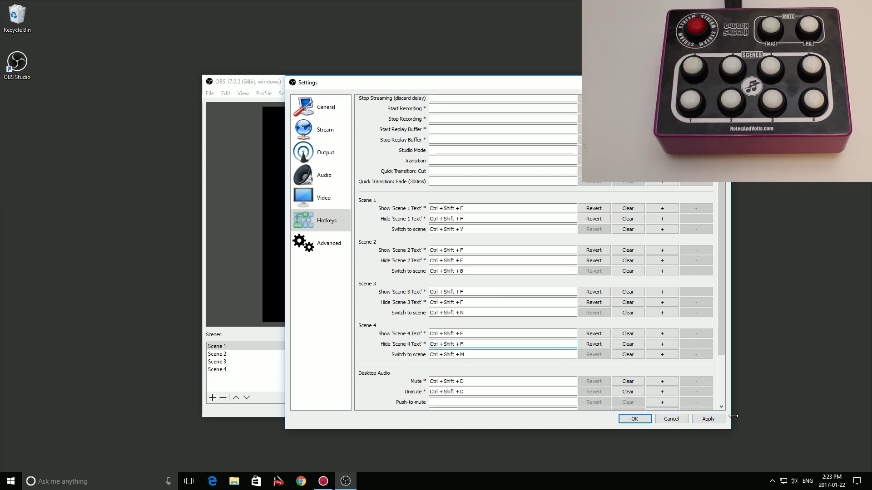
Step: Apply and close the hotkey settings, and test scene switching through Scenes 2, 3 and 4, Scene 2 again, and back to Scene 1
{"action": "left_click", "coordinate": [708, 419]}
{"action": "left_click", "coordinate": [635, 419]}
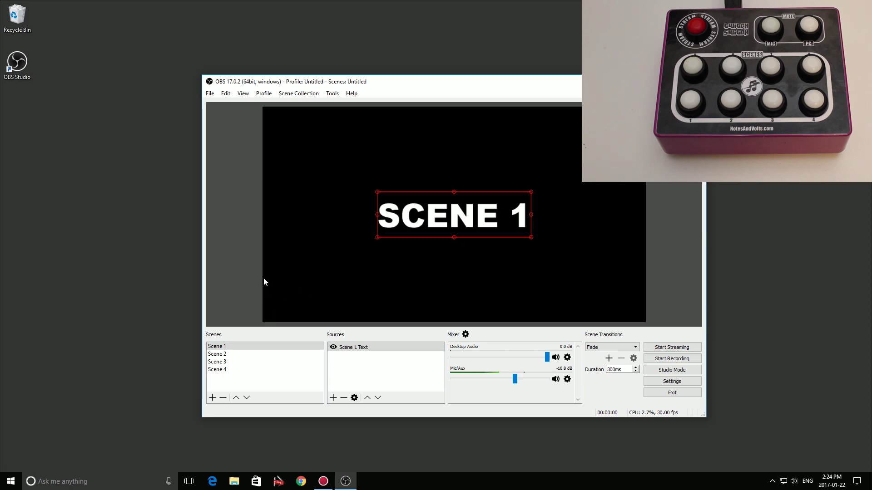
{"action": "key", "text": "2"}
{"action": "key", "text": "3"}
{"action": "key", "text": "4"}
{"action": "key", "text": "1"}
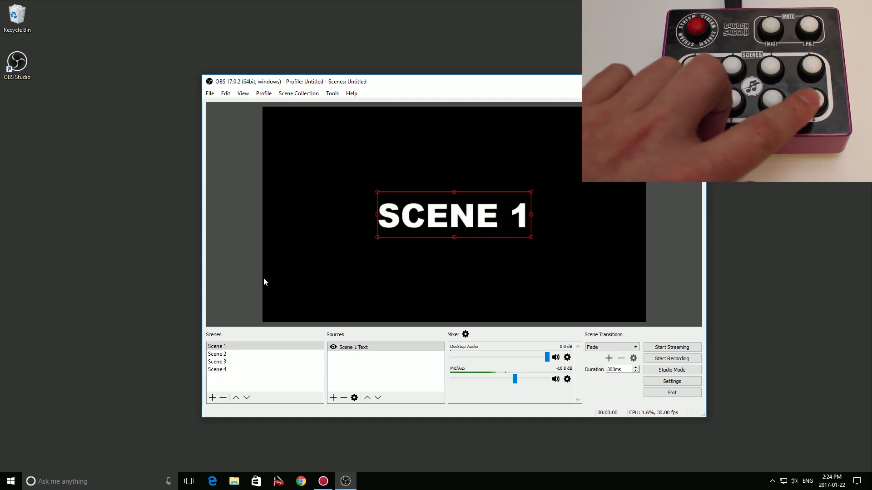
{"action": "key", "text": "2"}
{"action": "key", "text": "1"}
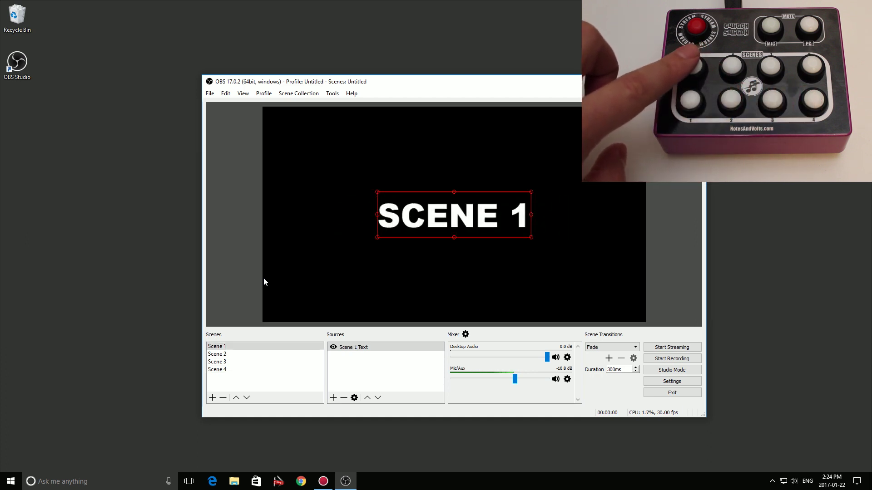
Step: Test the show/hide hotkey by repeatedly toggling Scene 1 Text, and switch to Scene 2 to toggle Scene 2 Text
{"action": "key", "text": "5"}
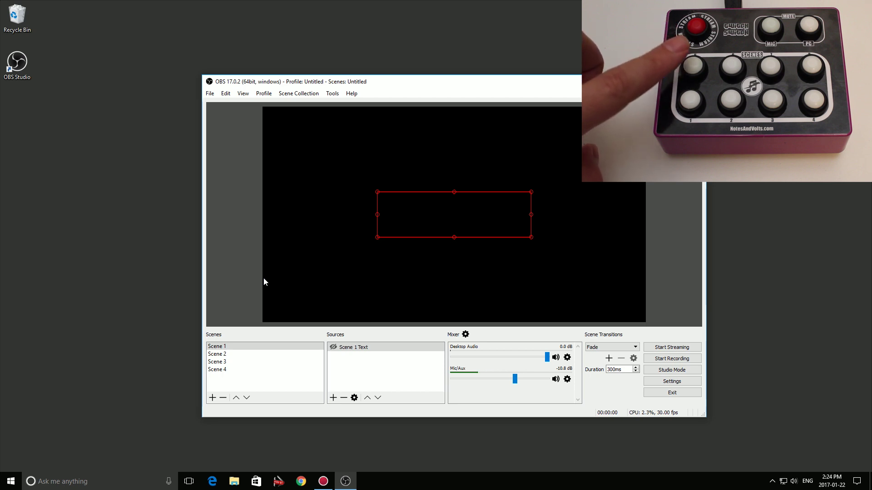
{"action": "key", "text": "5"}
{"action": "key", "text": "5"}
{"action": "key", "text": "5"}
{"action": "key", "text": "2"}
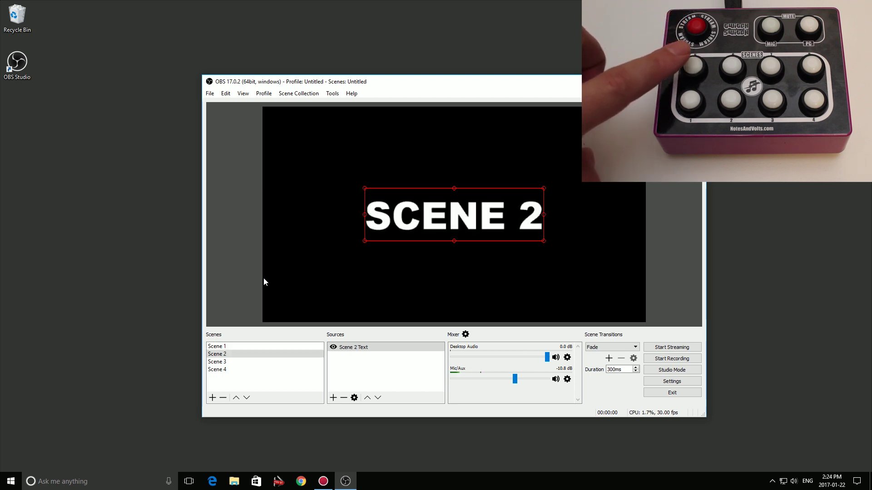
{"action": "key", "text": "5"}
{"action": "key", "text": "5"}
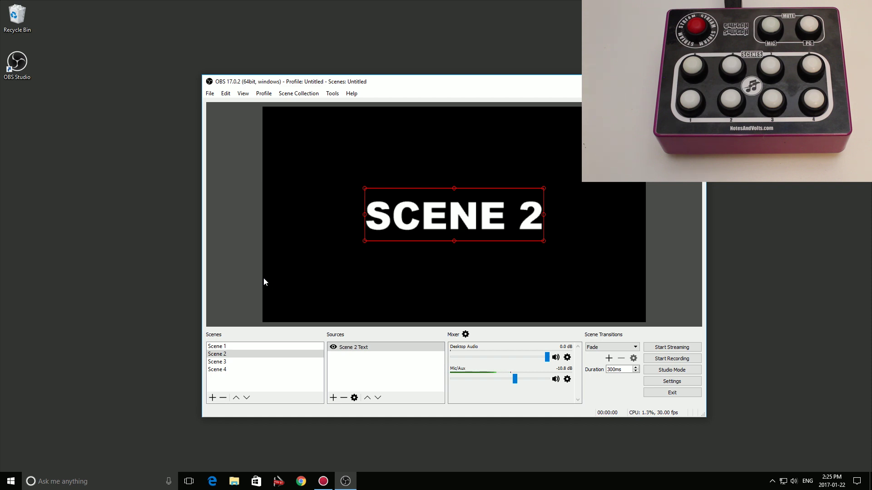
Step: Run through the scene hotkeys in order from Scene 1 to Scene 4, ending on Scene 4
{"action": "key", "text": "ctrl+1"}
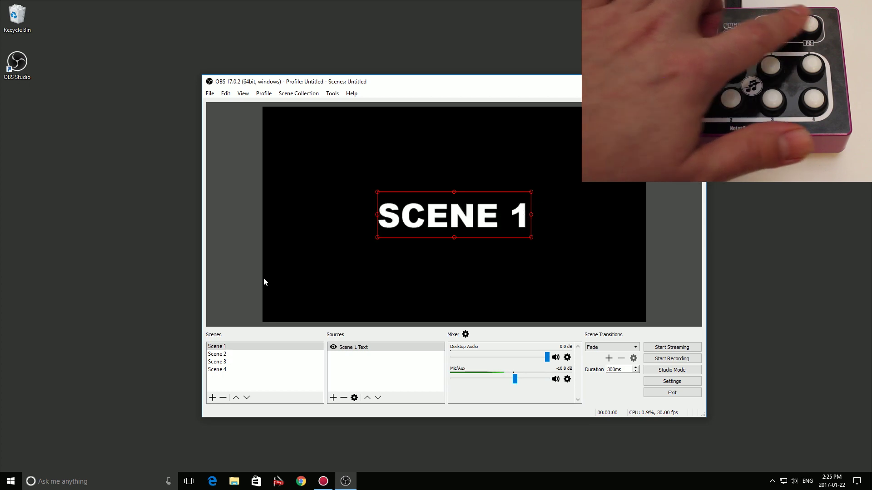
{"action": "key", "text": "ctrl+2"}
{"action": "key", "text": "ctrl+3"}
{"action": "key", "text": "ctrl+4"}
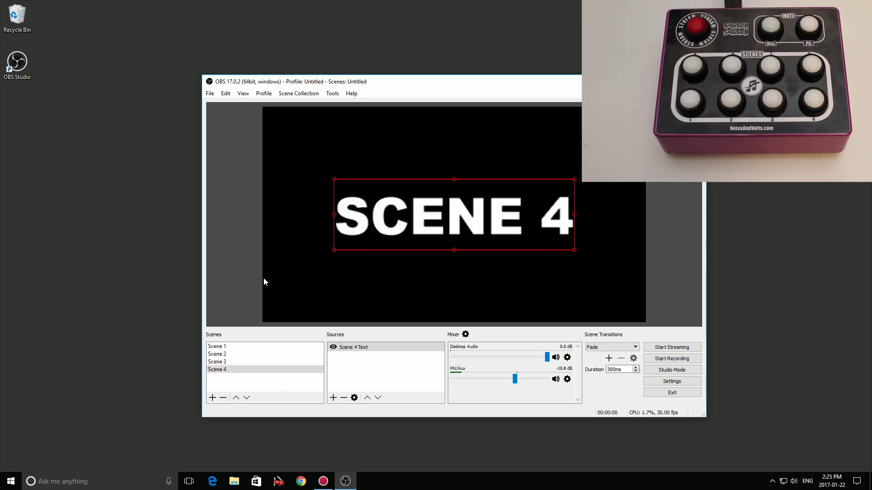